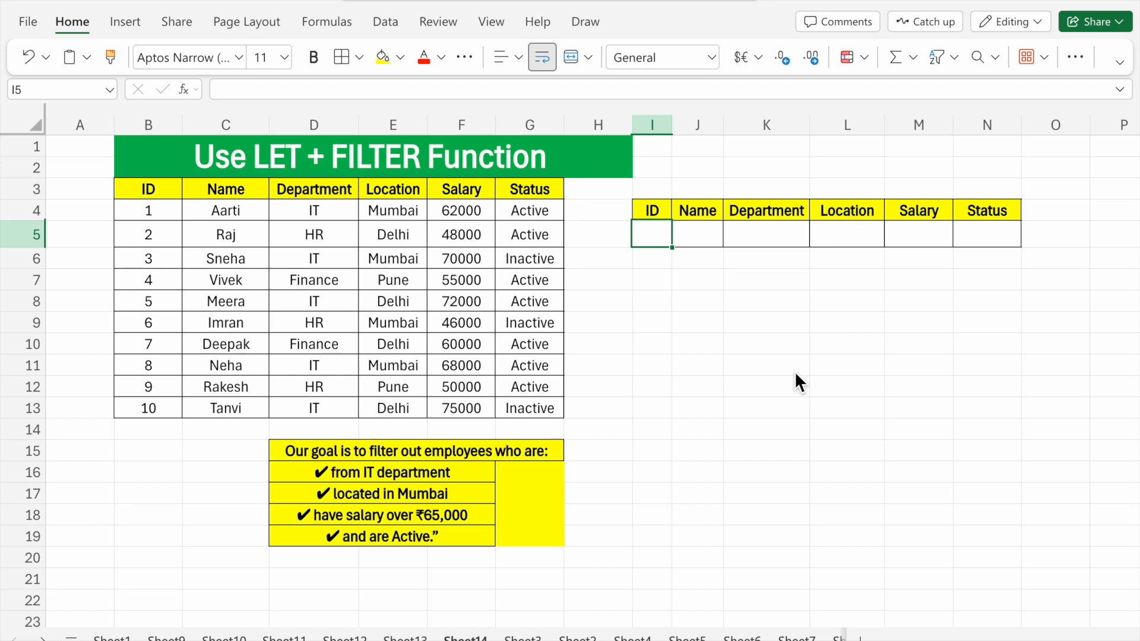
- Examine the columns of the employee table and the four filter criteria listed below it
{"action": "left_click_drag", "start_coordinate": [161, 195], "coordinate": [447, 386]}
{"action": "left_click_drag", "start_coordinate": [240, 195], "coordinate": [249, 304]}
{"action": "left_click_drag", "start_coordinate": [342, 193], "coordinate": [341, 304]}
{"action": "left_click_drag", "start_coordinate": [395, 192], "coordinate": [393, 350]}
{"action": "left_click_drag", "start_coordinate": [466, 191], "coordinate": [469, 303]}
{"action": "left_click_drag", "start_coordinate": [552, 189], "coordinate": [540, 386]}
{"action": "left_click", "coordinate": [541, 387]}
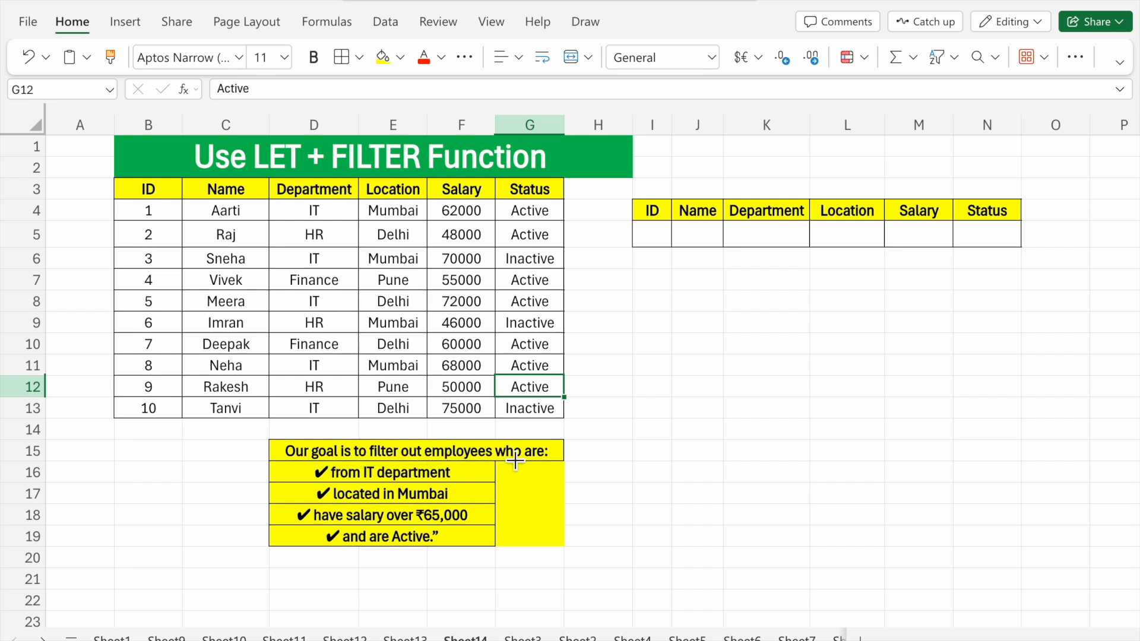
{"action": "left_click", "coordinate": [552, 455]}
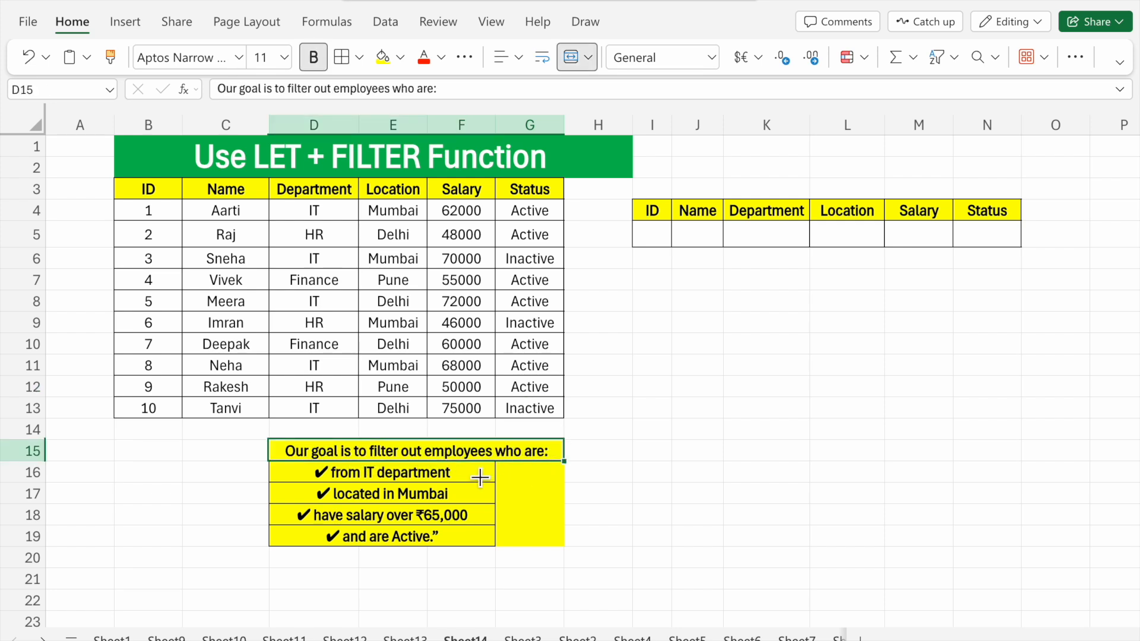
{"action": "left_click", "coordinate": [445, 473]}
{"action": "left_click", "coordinate": [439, 498]}
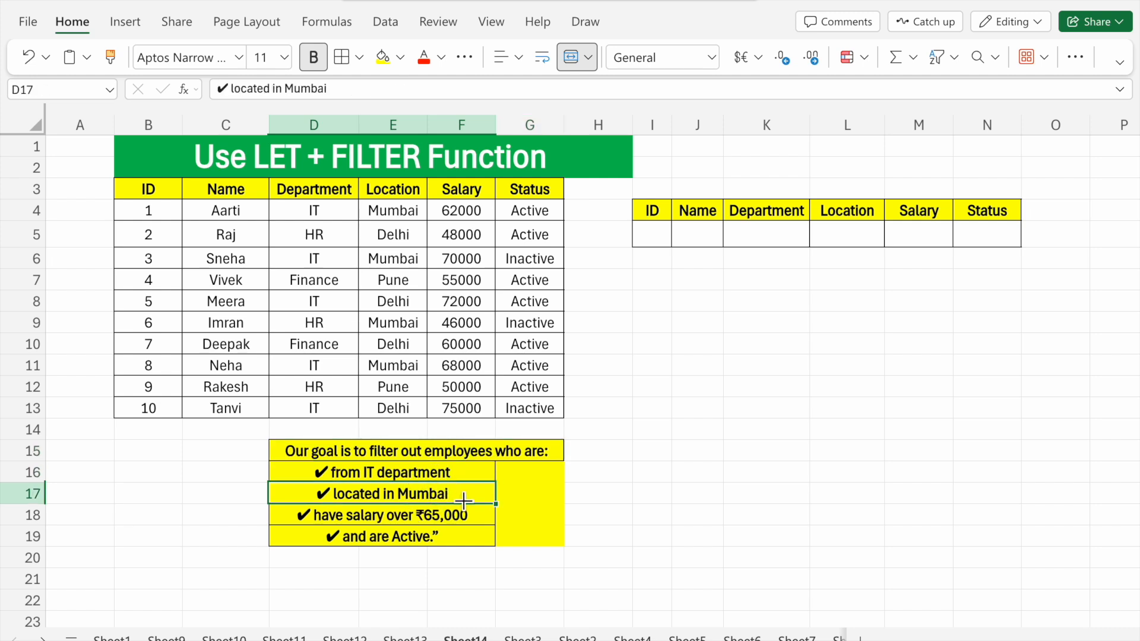
{"action": "left_click", "coordinate": [461, 517]}
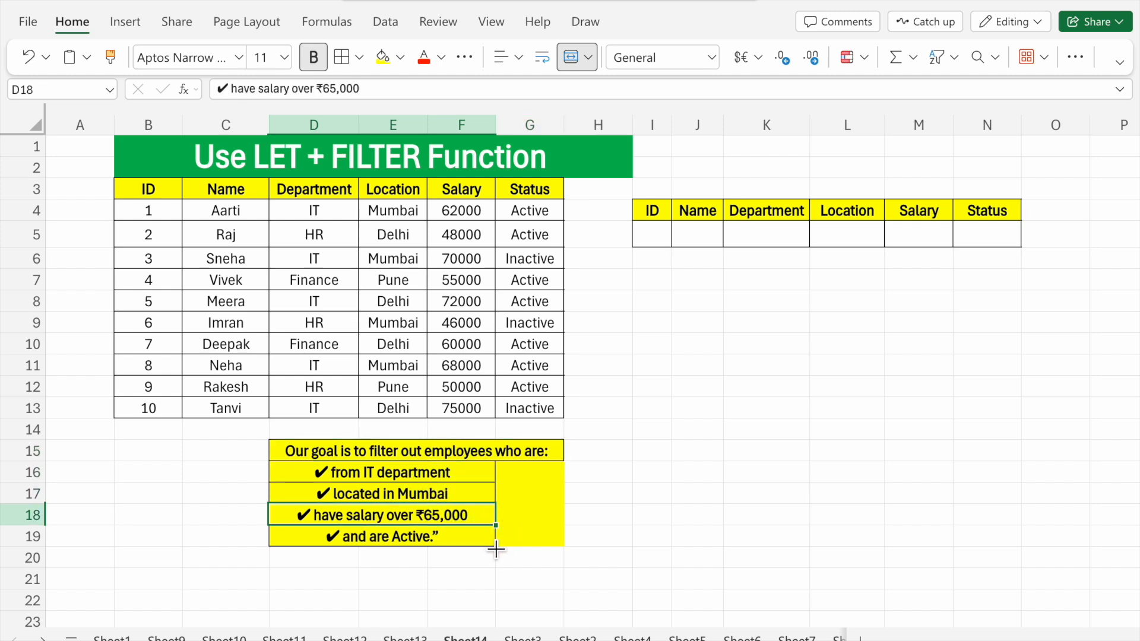
{"action": "left_click", "coordinate": [467, 543]}
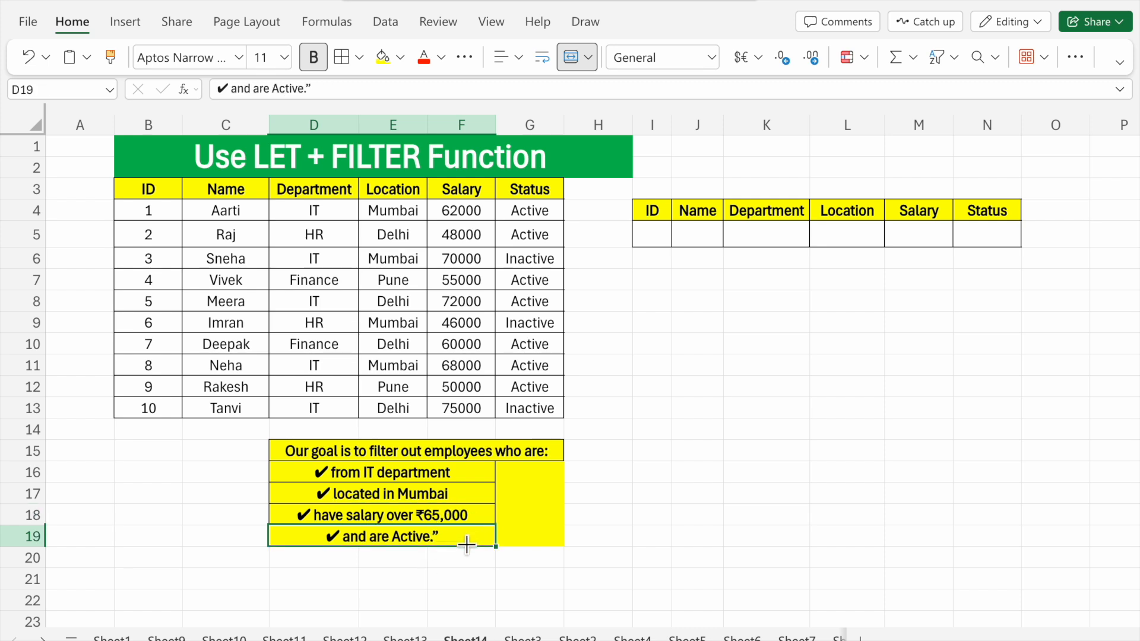
- Start a LET formula in cell I5 and define the name data as the range B4:G13
{"action": "left_click", "coordinate": [655, 240]}
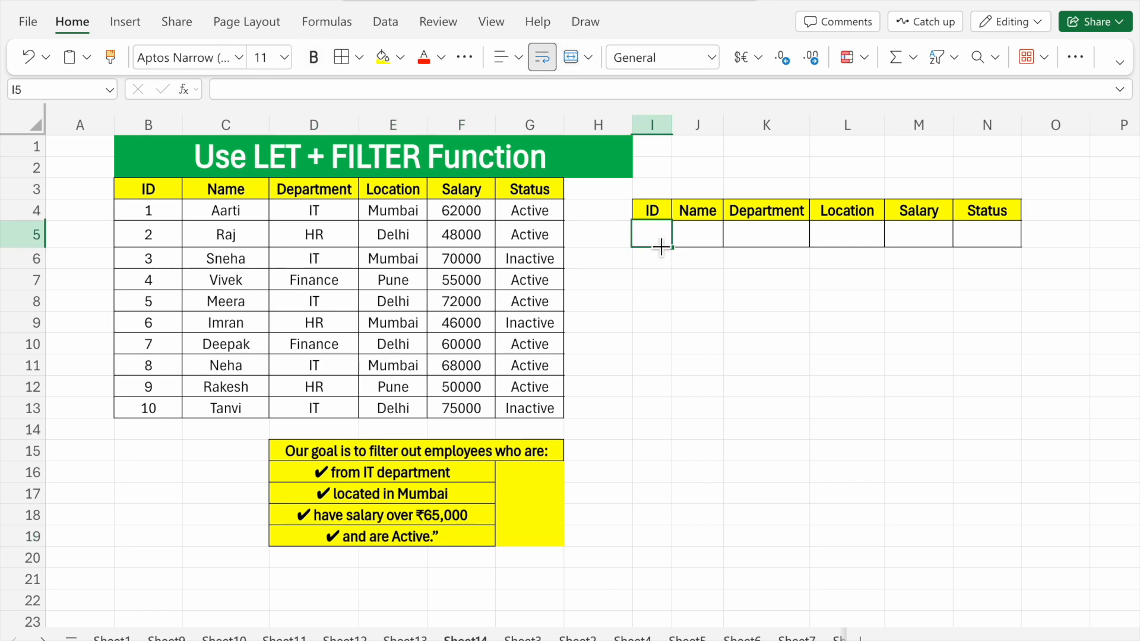
{"action": "left_click", "coordinate": [658, 238]}
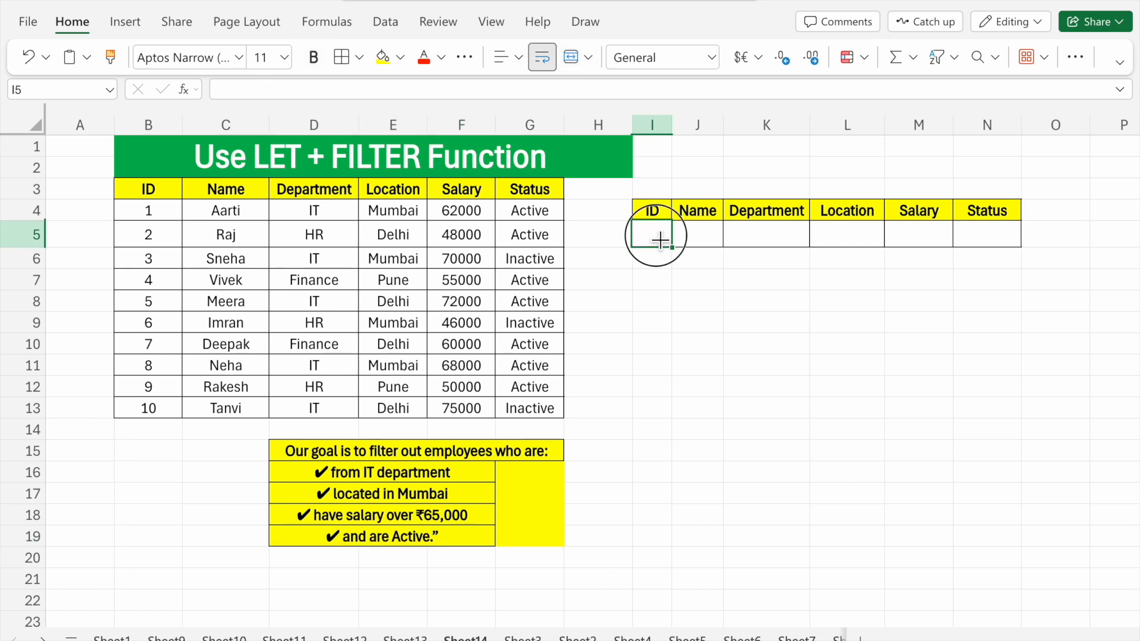
{"action": "left_click", "coordinate": [238, 89]}
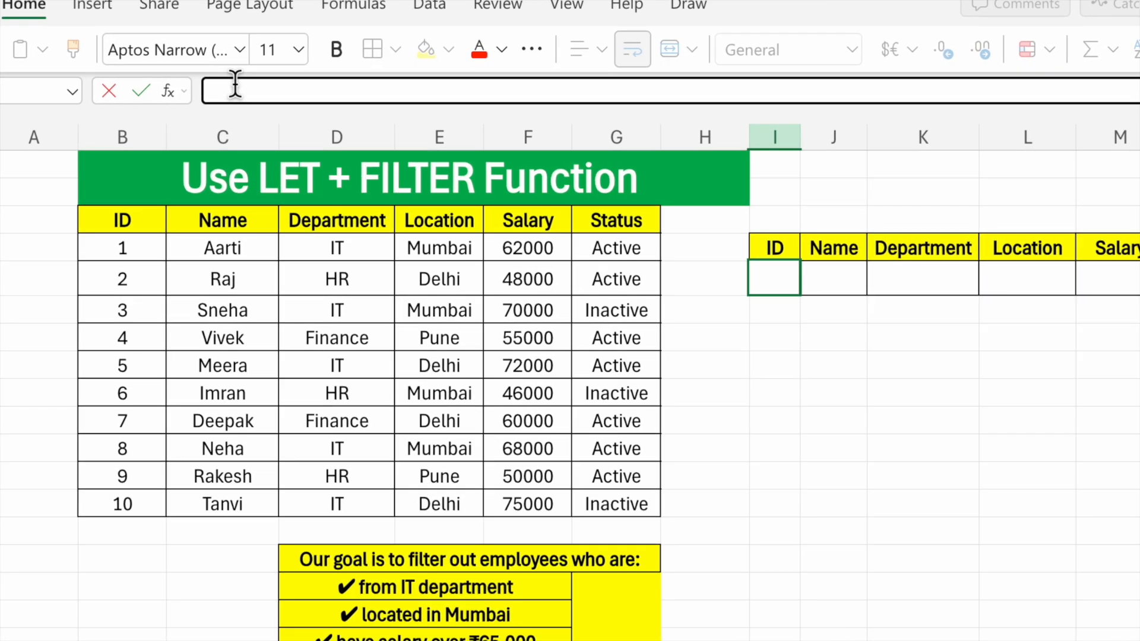
{"action": "key", "text": "alt"}
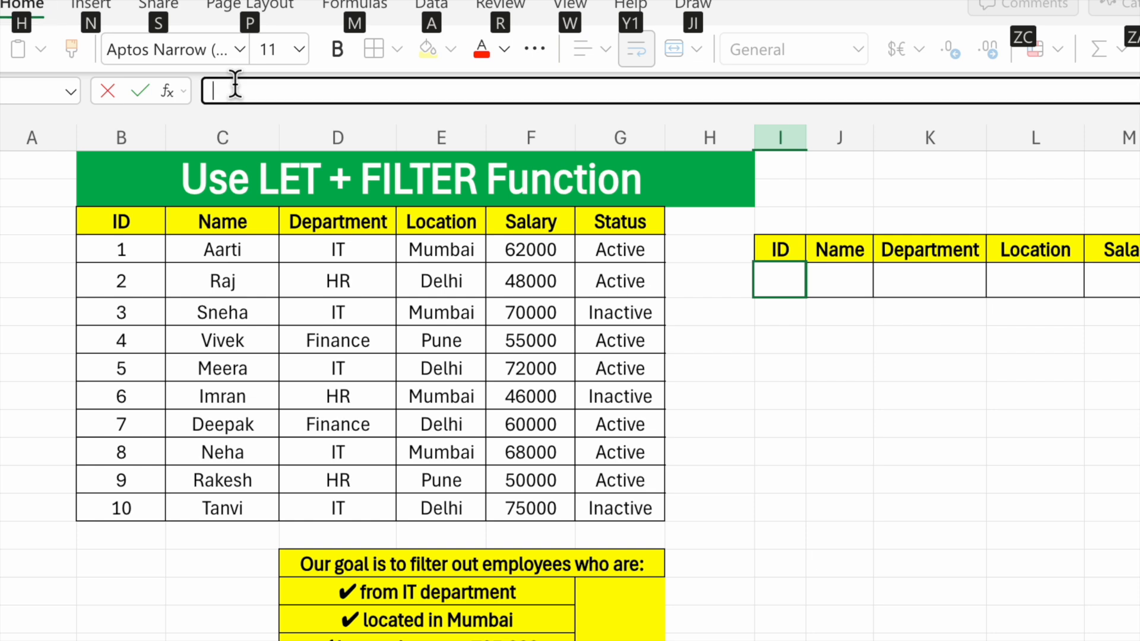
{"action": "key", "text": "alt"}
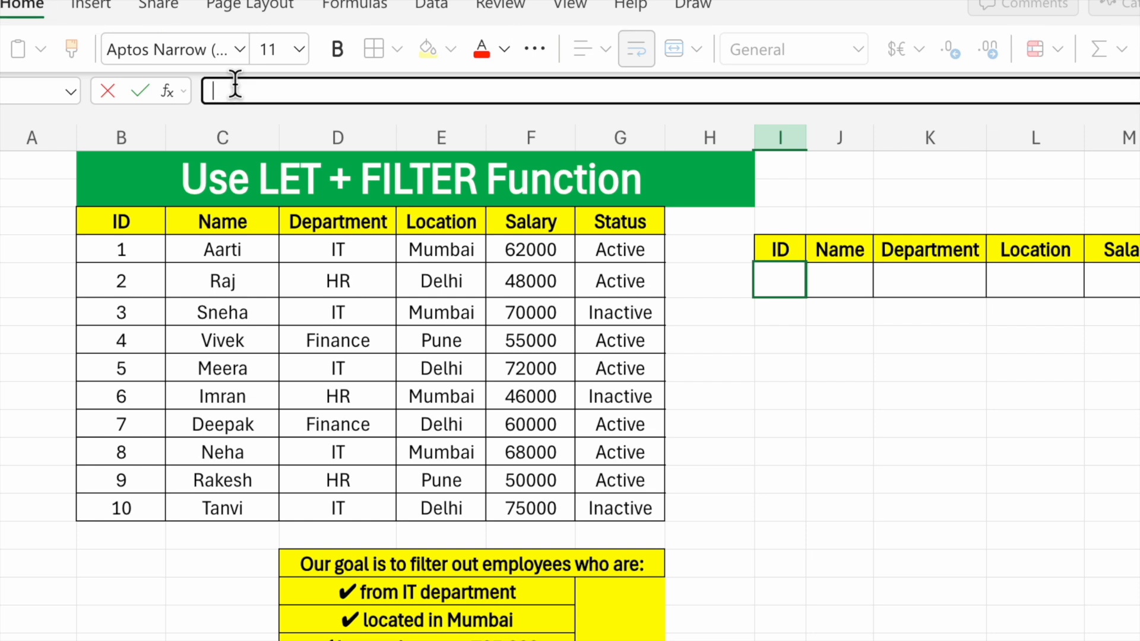
{"action": "type", "text": "=let"}
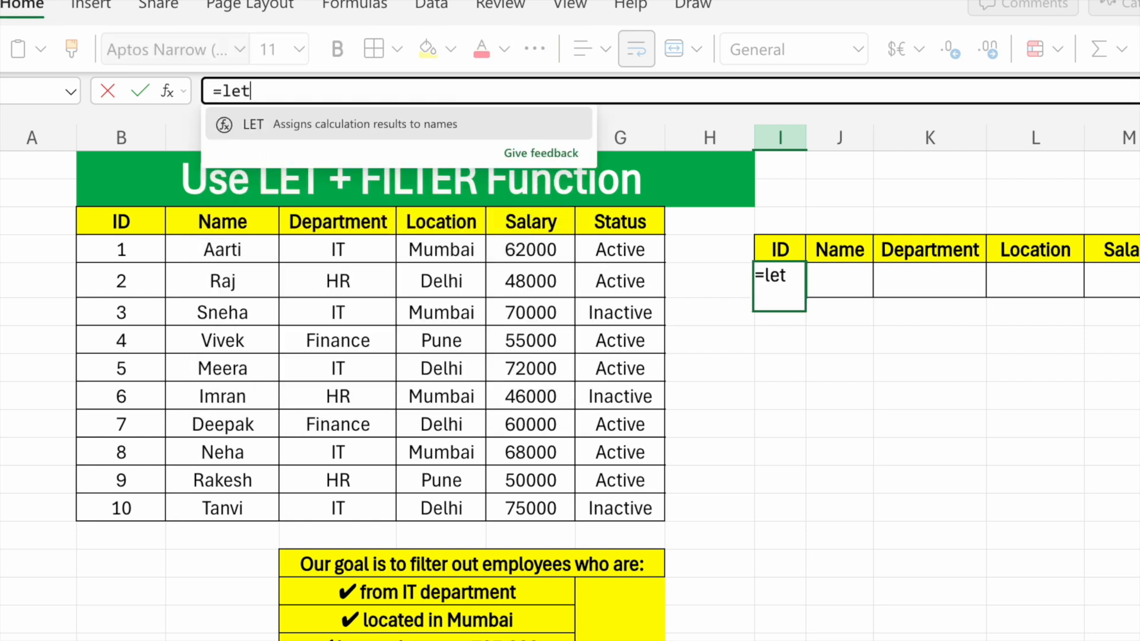
{"action": "left_click", "coordinate": [260, 124]}
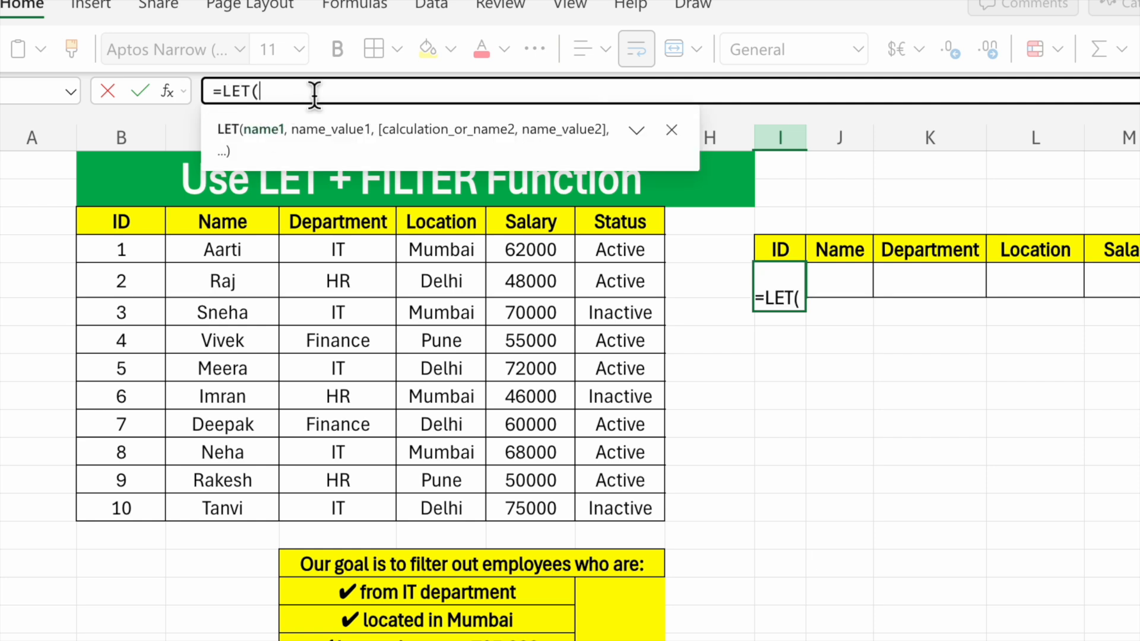
{"action": "type", "text": "data,"}
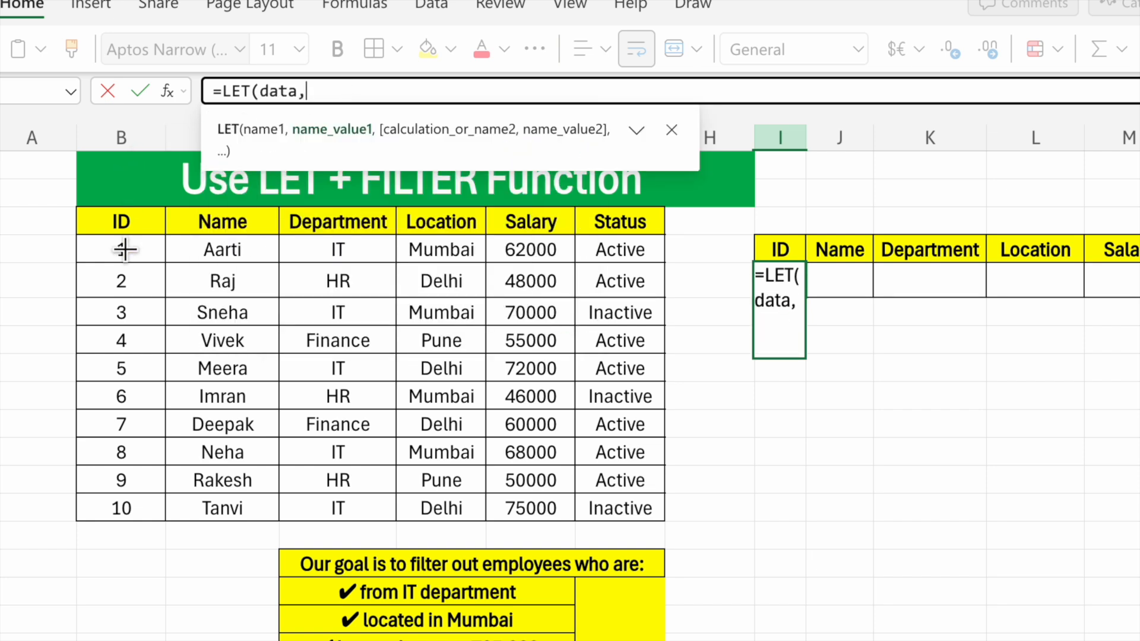
{"action": "left_click_drag", "start_coordinate": [123, 246], "coordinate": [595, 506]}
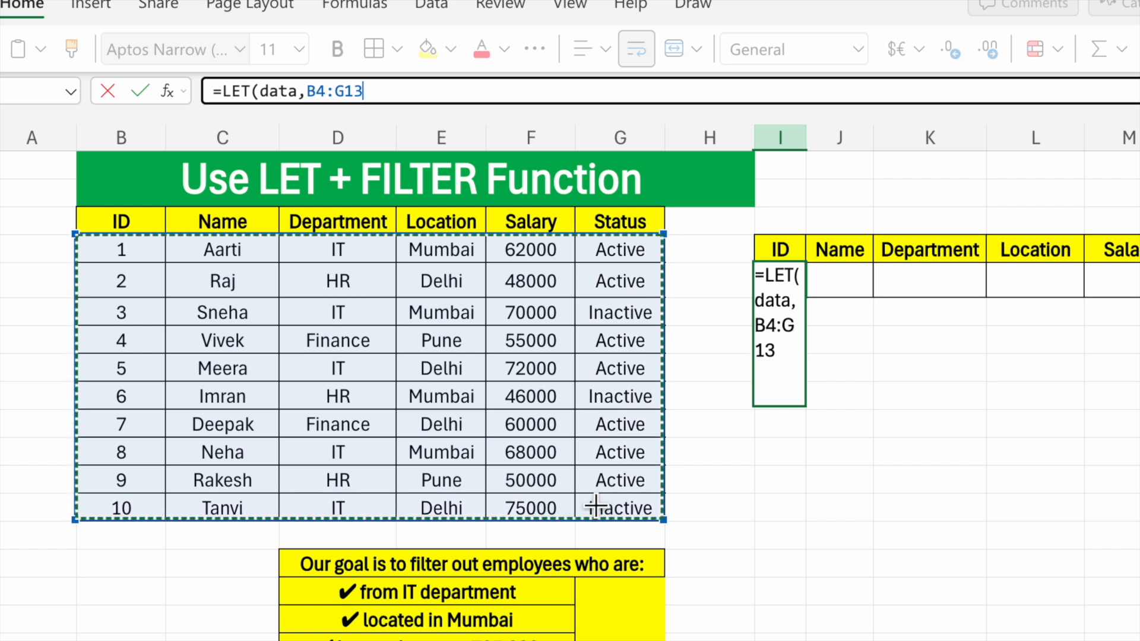
{"action": "type", "text": ","}
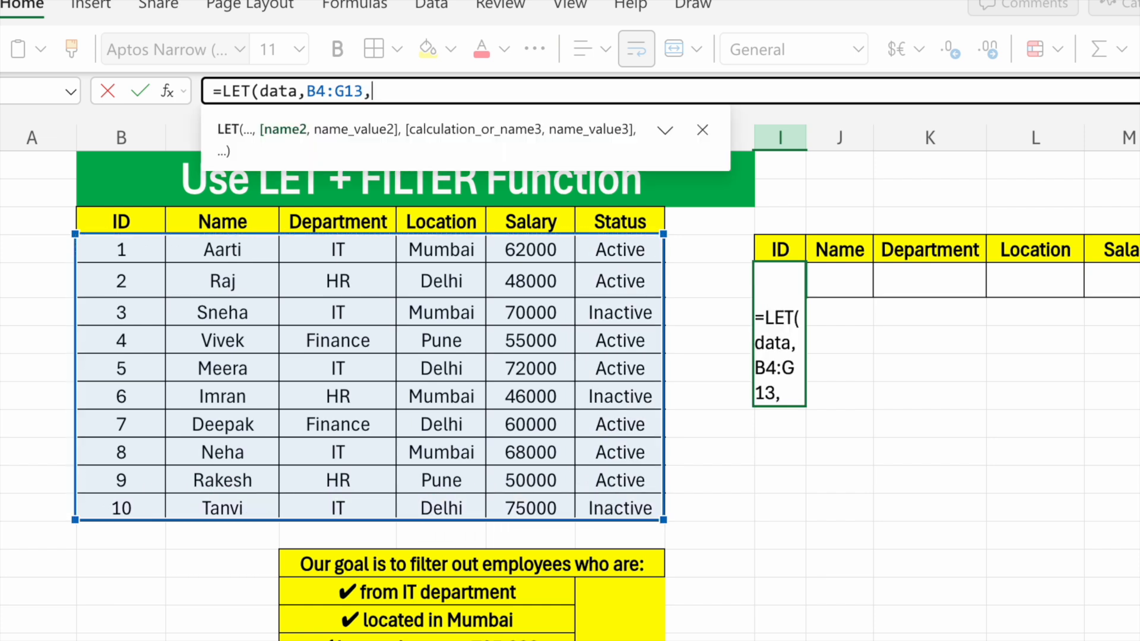
{"action": "type", "text": "dept"}
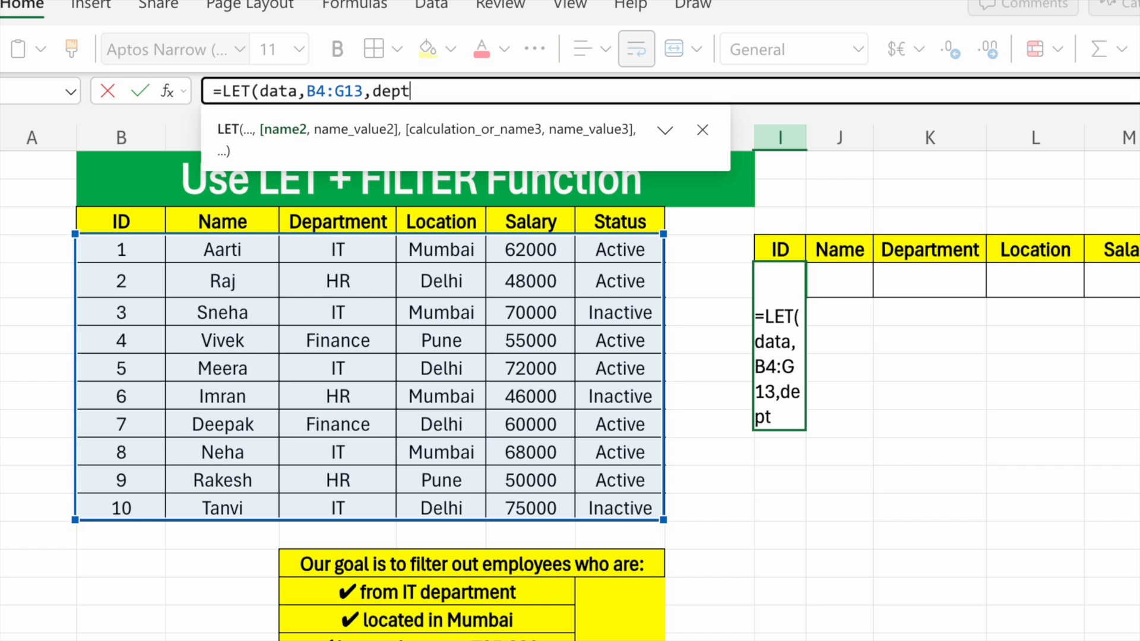
{"action": "type", "text": ","}
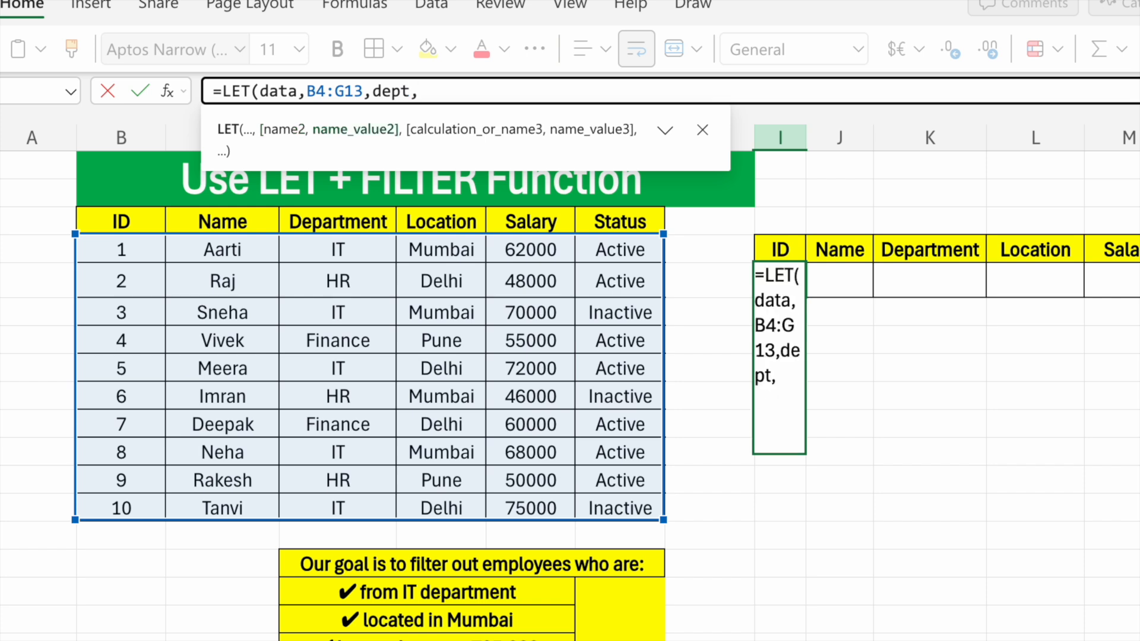
- Add the names dept for D4:D13 and loc for E4:E13 to the LET formula
{"action": "left_click_drag", "start_coordinate": [374, 256], "coordinate": [341, 507]}
{"action": "type", "text": ","}
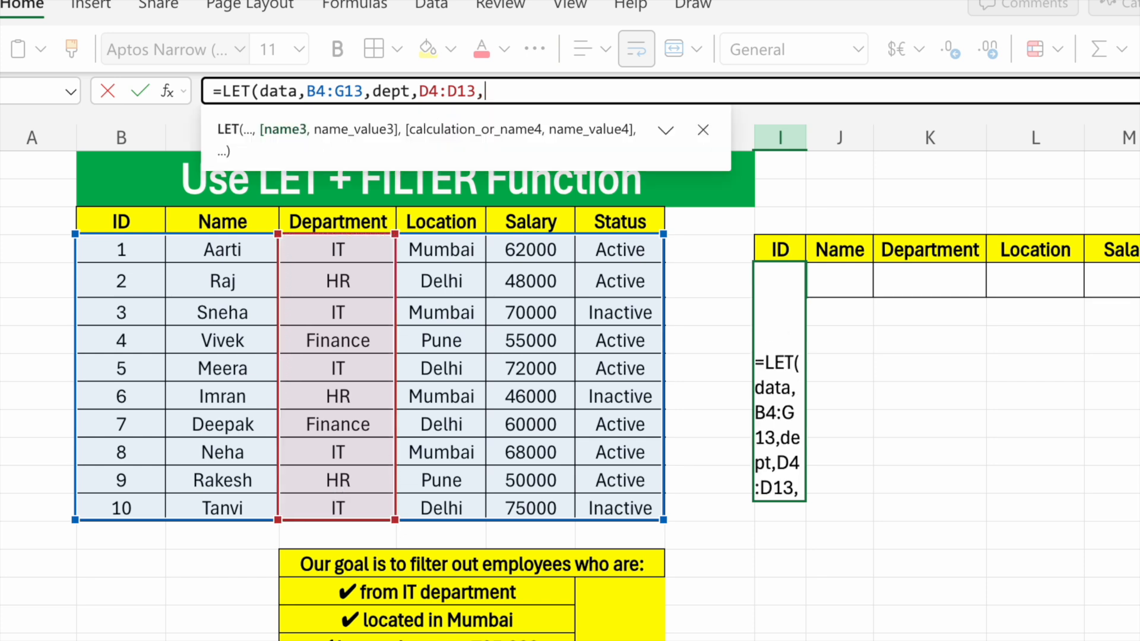
{"action": "type", "text": "loc"}
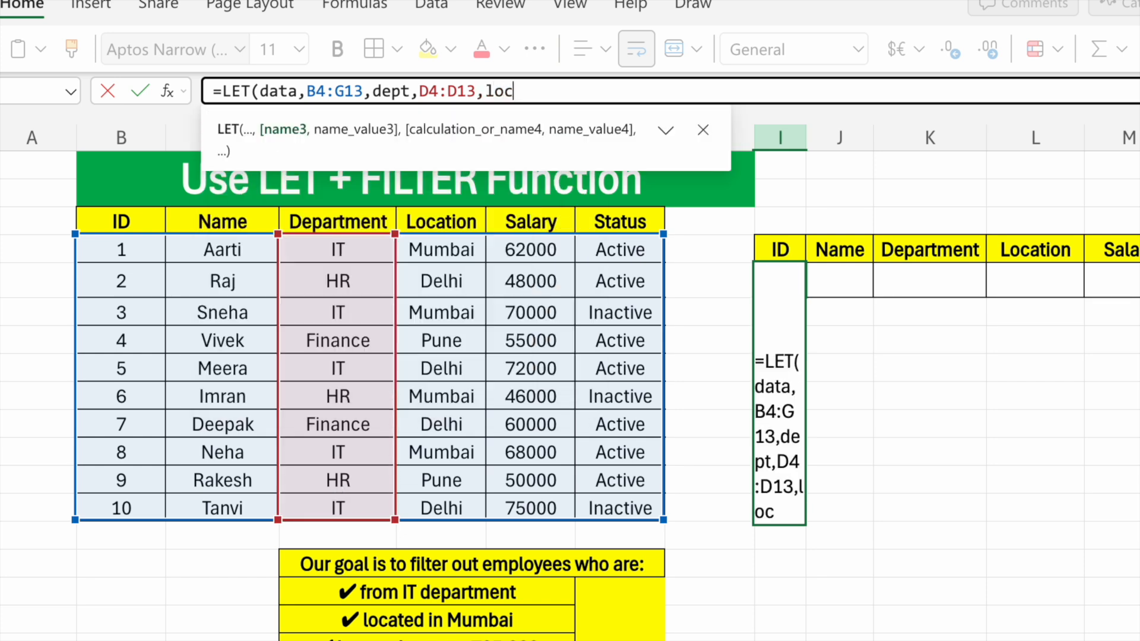
{"action": "type", "text": ","}
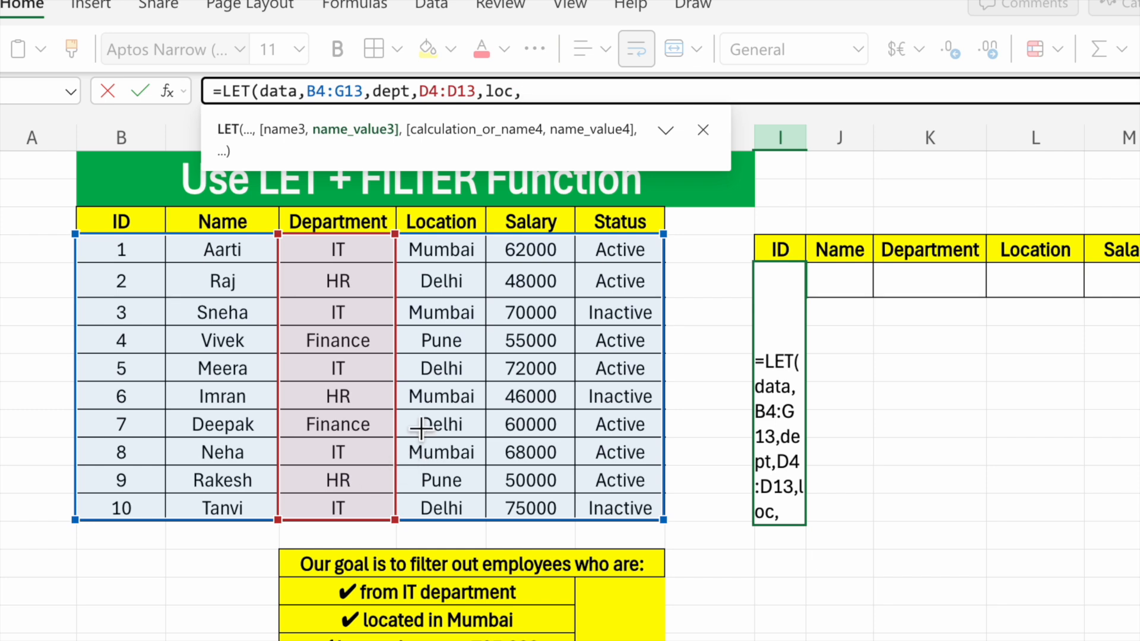
{"action": "left_click_drag", "start_coordinate": [442, 250], "coordinate": [433, 503]}
{"action": "type", "text": ","}
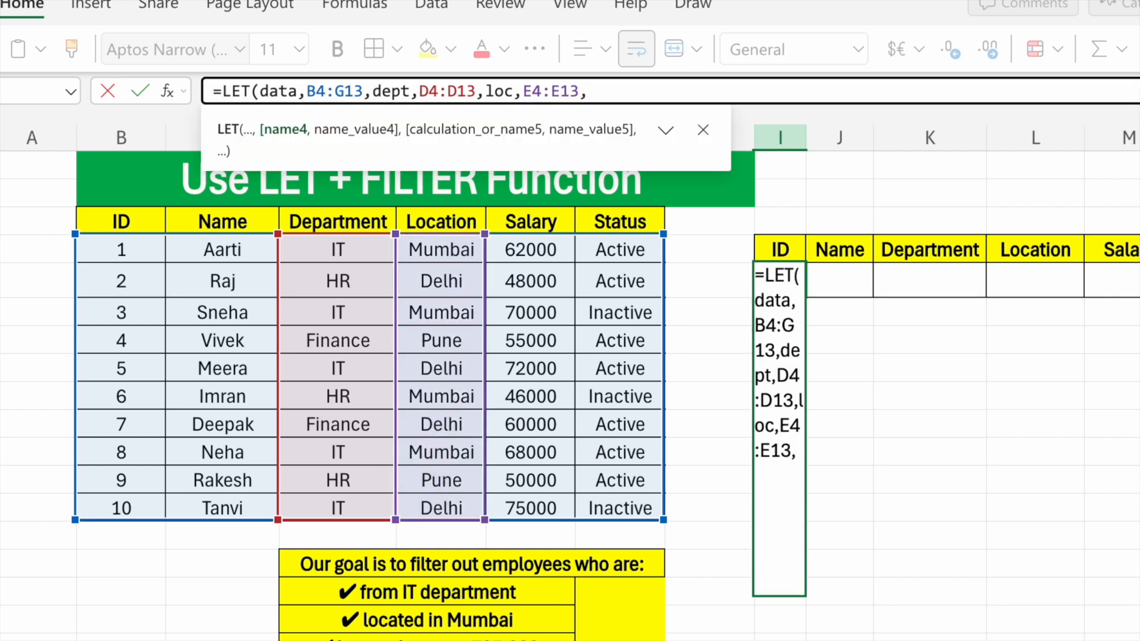
{"action": "type", "text": "sal"}
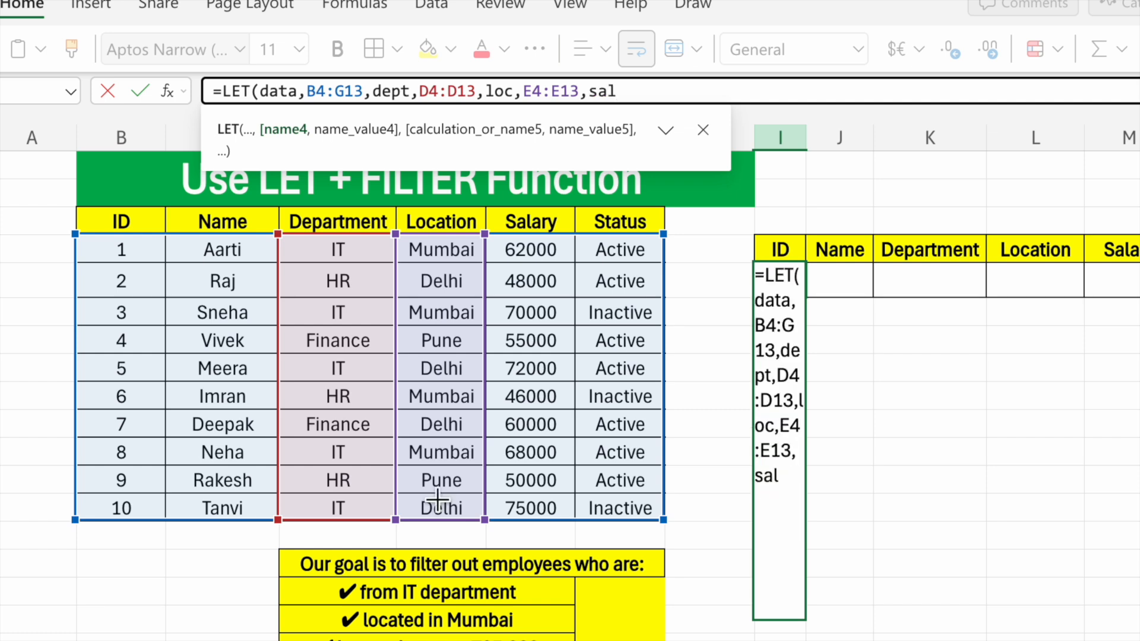
{"action": "type", "text": ","}
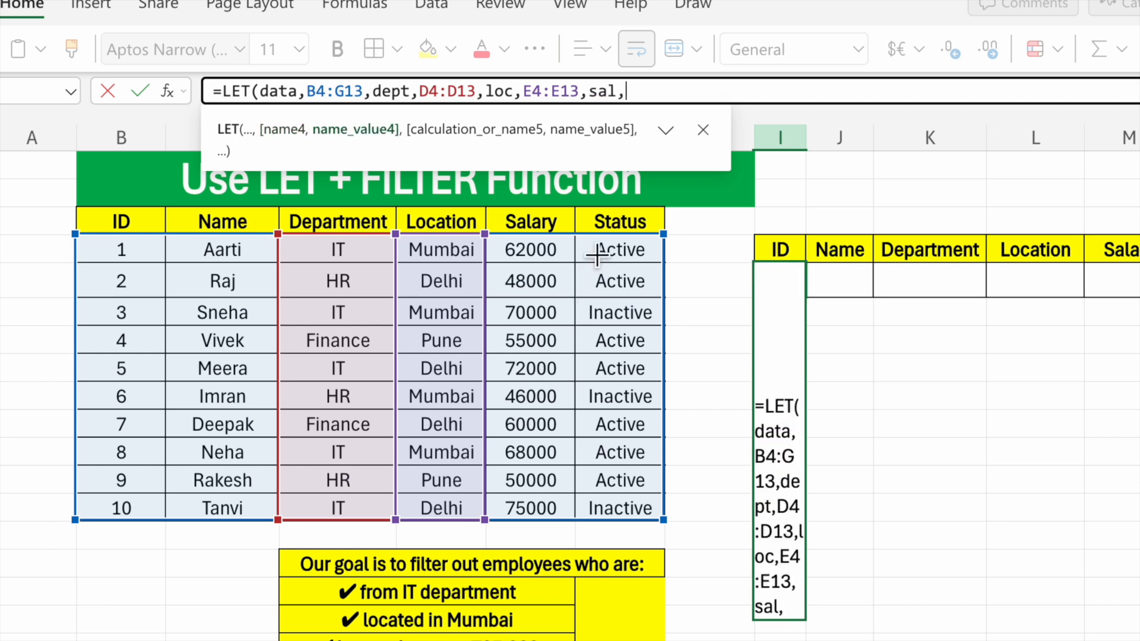
- Add the names sal for F4:F13 and status for G4:G13 to the LET formula
{"action": "left_click_drag", "start_coordinate": [530, 249], "coordinate": [534, 511]}
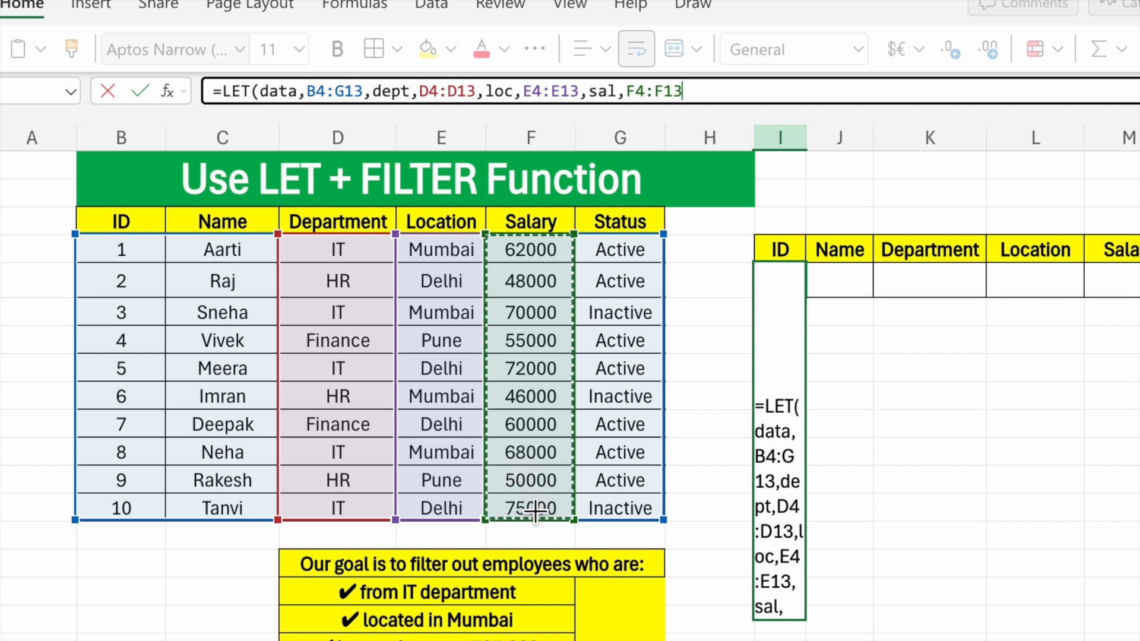
{"action": "type", "text": ","}
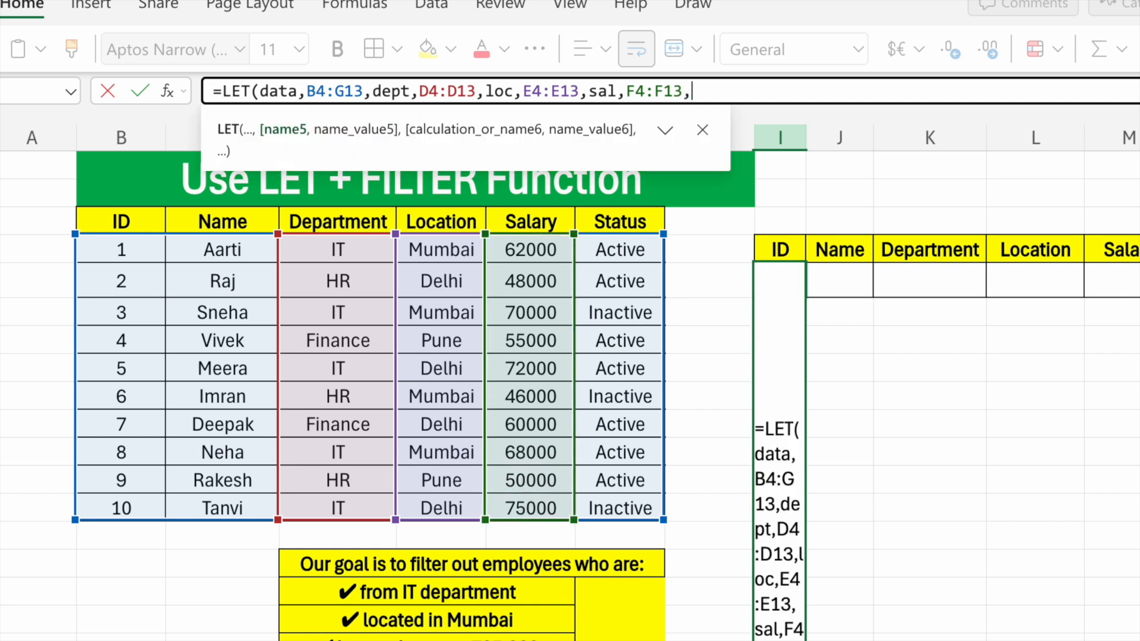
{"action": "type", "text": "s"}
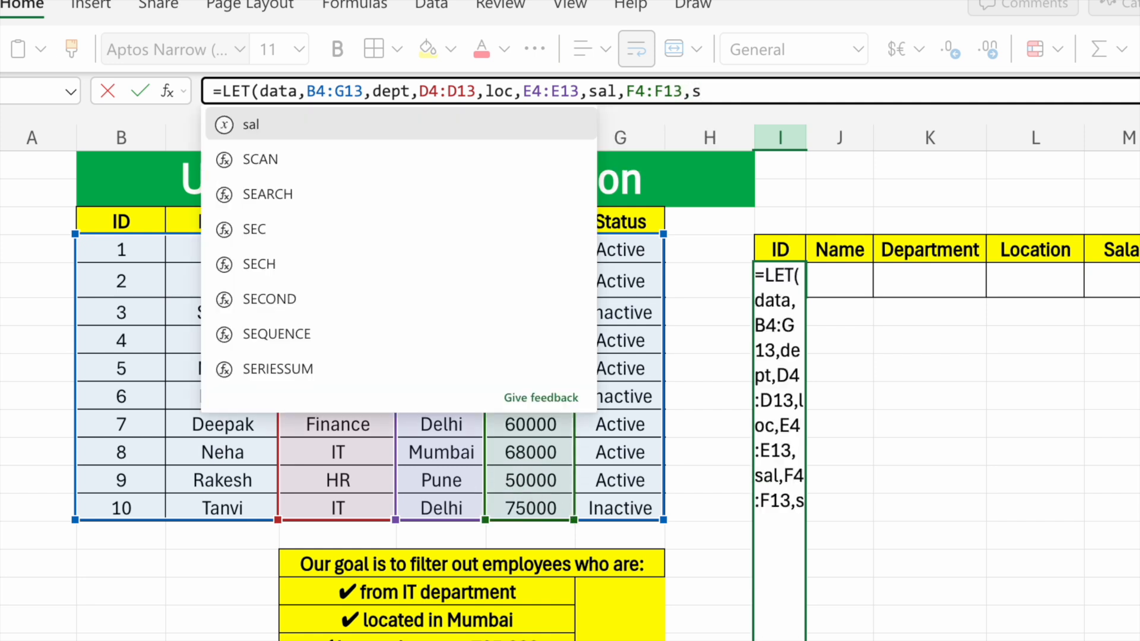
{"action": "type", "text": "tatus,"}
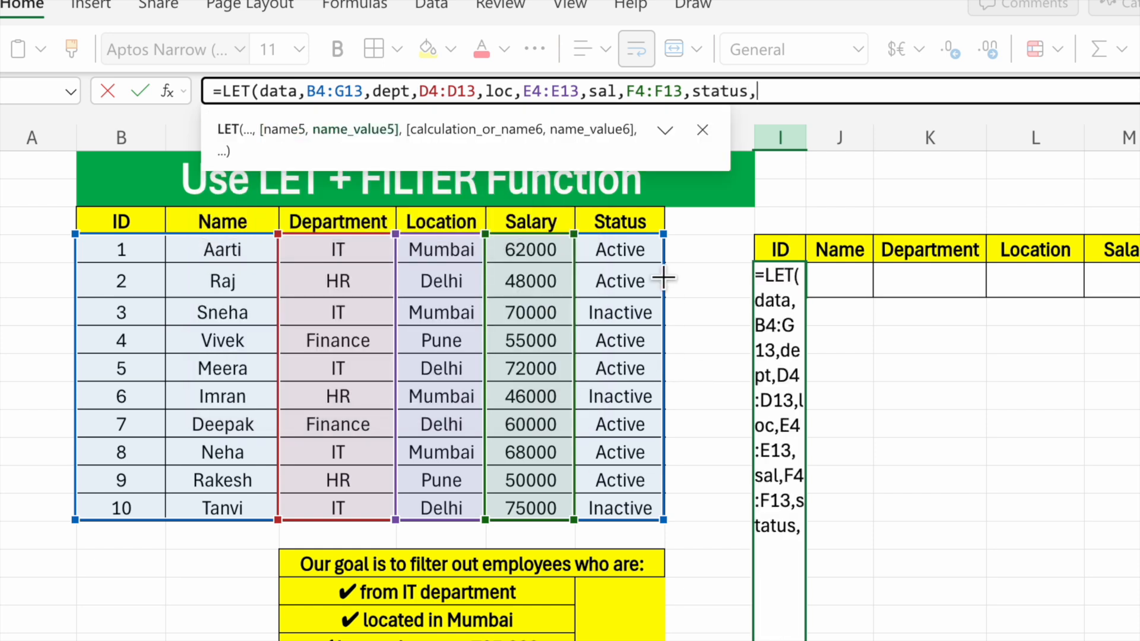
{"action": "left_click", "coordinate": [628, 254]}
{"action": "left_click_drag", "start_coordinate": [628, 255], "coordinate": [617, 510]}
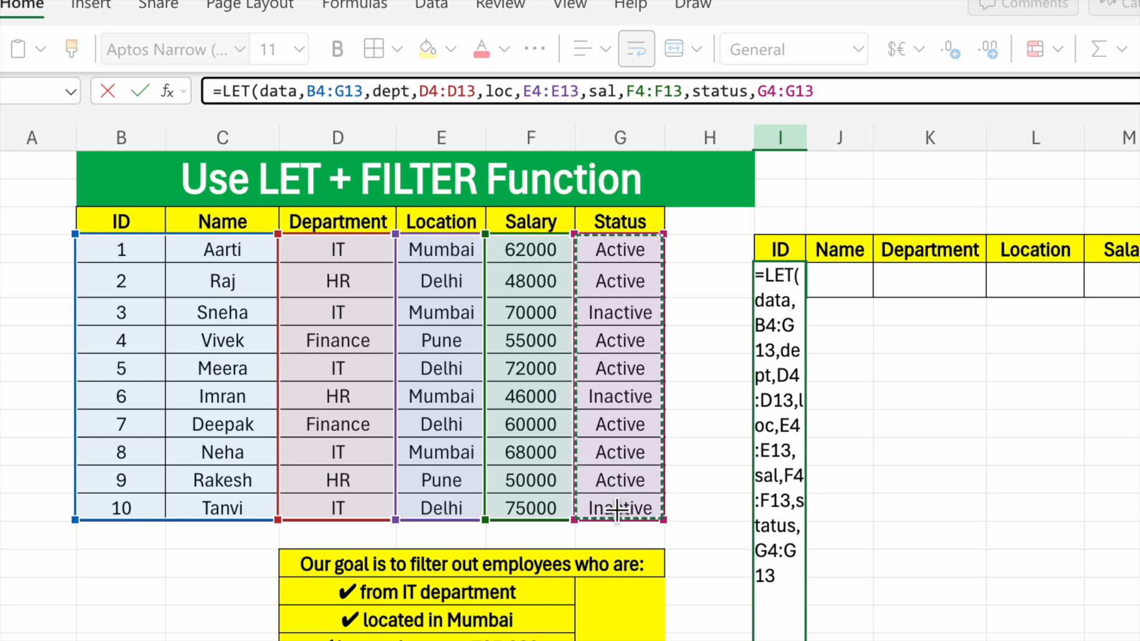
{"action": "type", "text": ","}
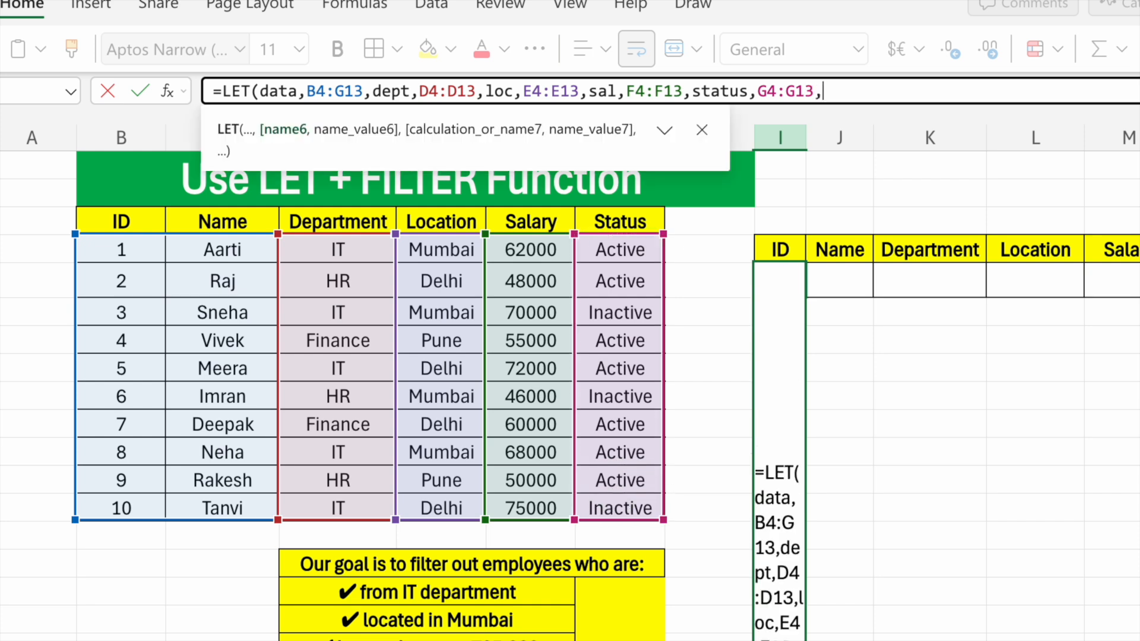
{"action": "type", "text": "filter"}
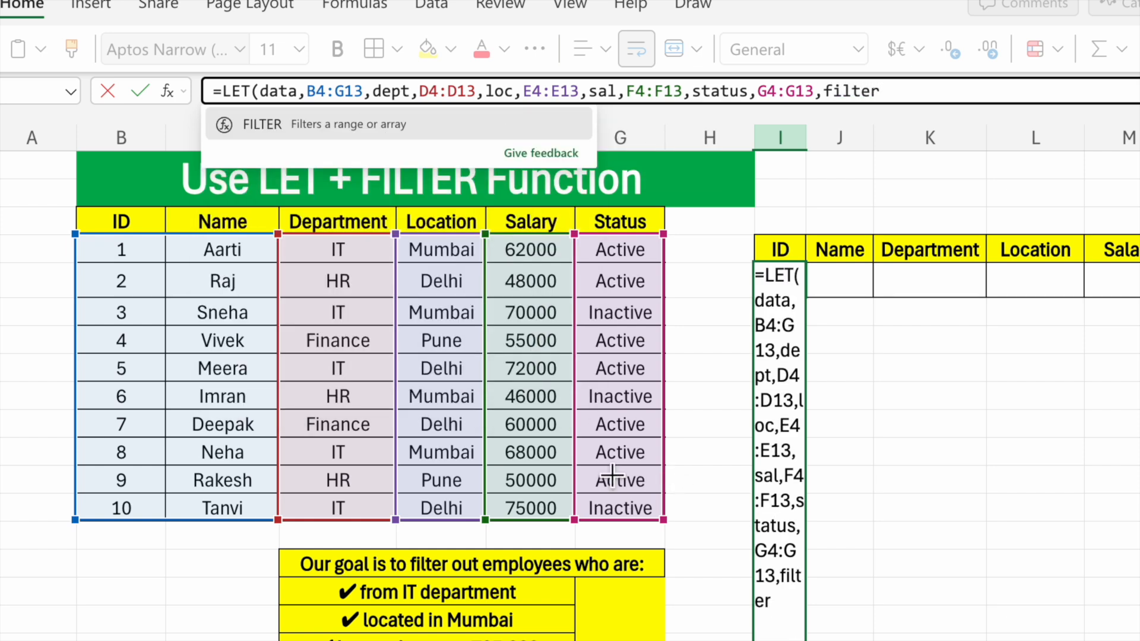
- Nest a FILTER function as the LET calculation, with data as its array argument
{"action": "left_click", "coordinate": [491, 122]}
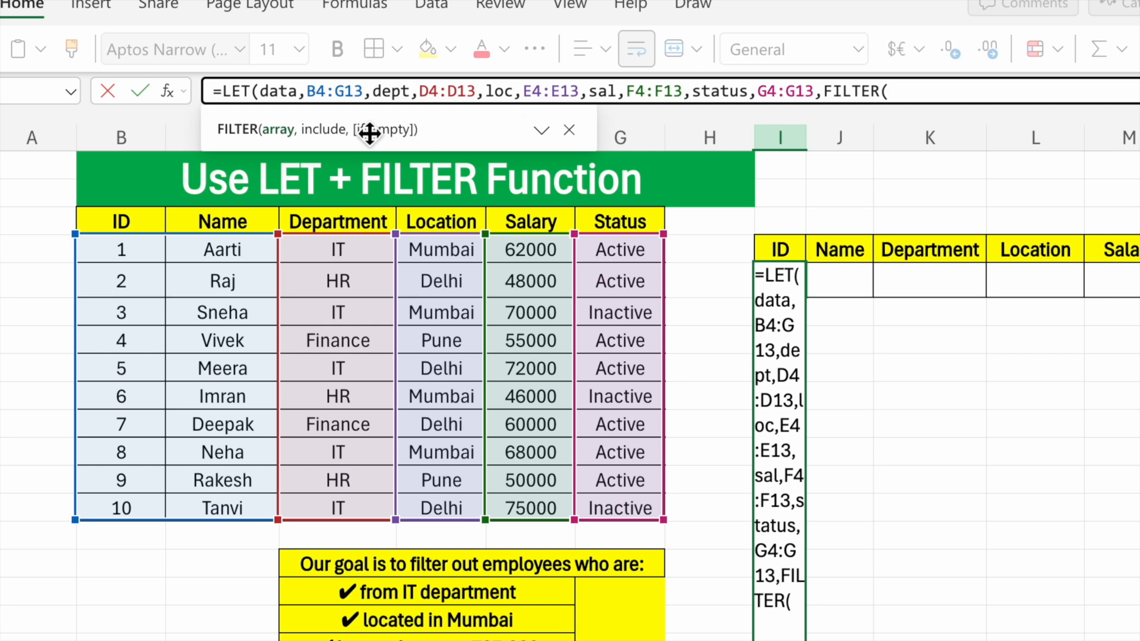
{"action": "type", "text": "data"}
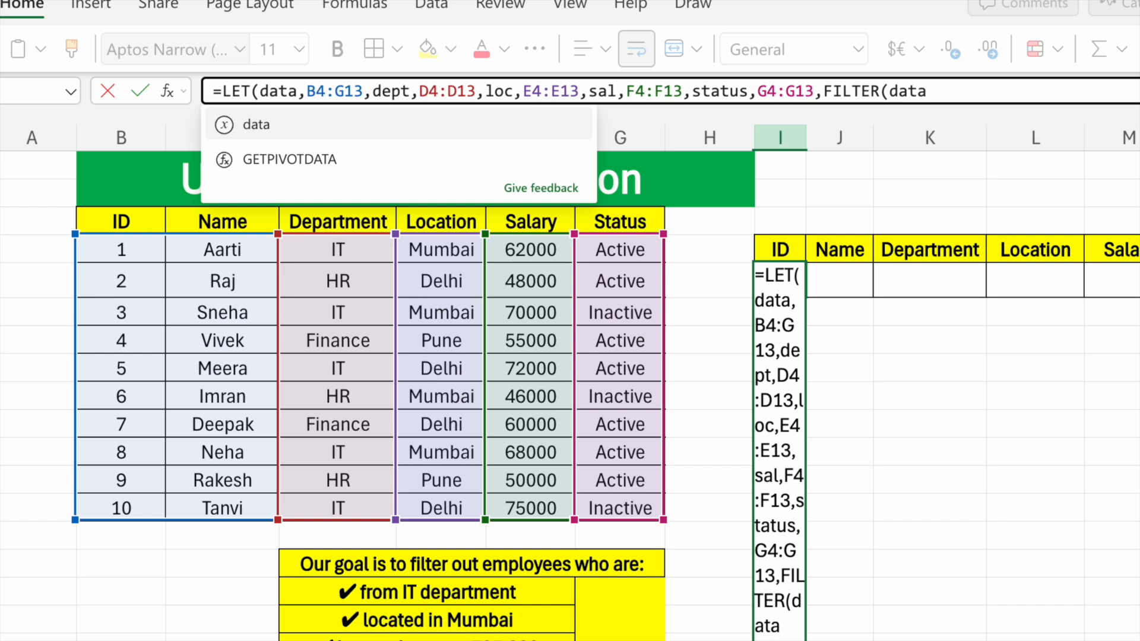
{"action": "type", "text": ","}
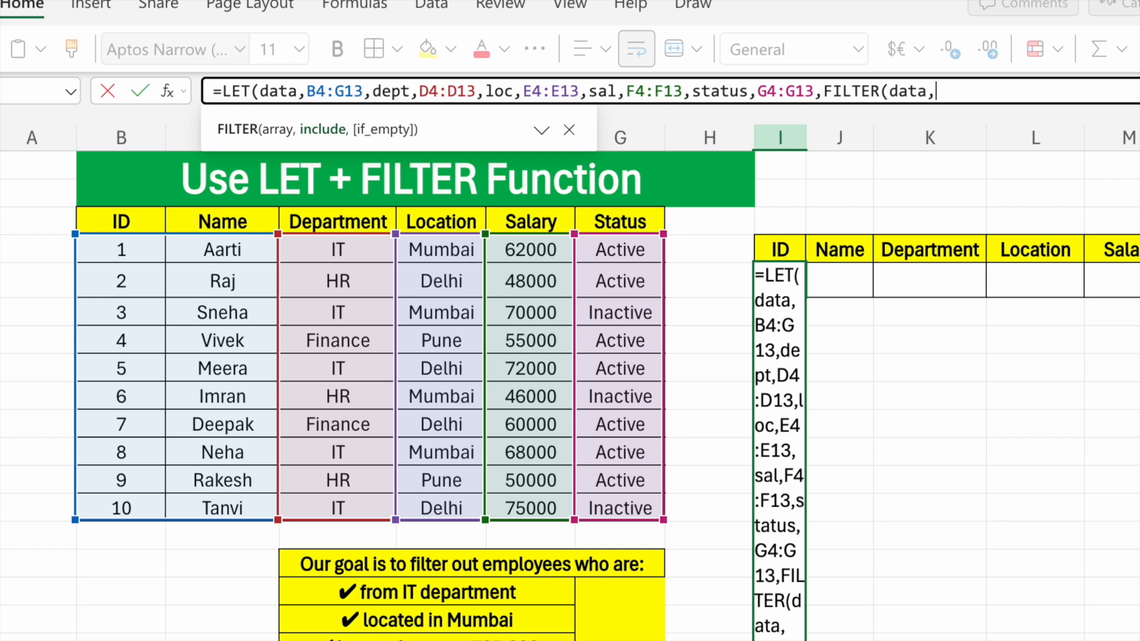
{"action": "type", "text": "(dept"}
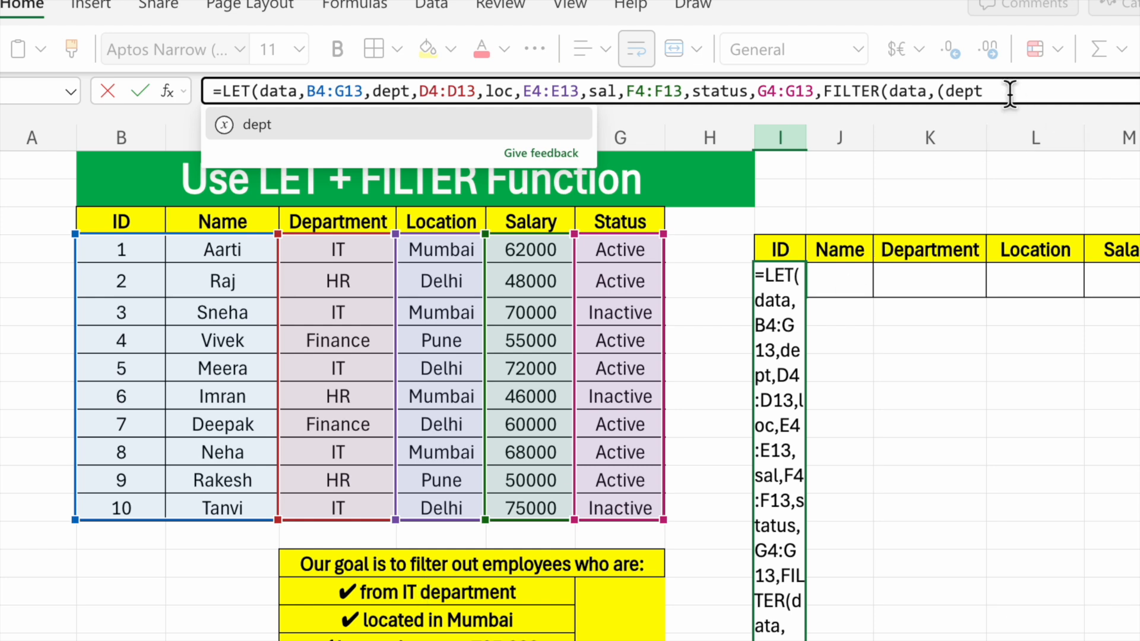
- Enter (dept="IT") as the first condition of the FILTER function's include argument
{"action": "type", "text": "="}
{"action": "key", "text": "BackSpace"}
{"action": "type", "text": "=\"IT\")"}
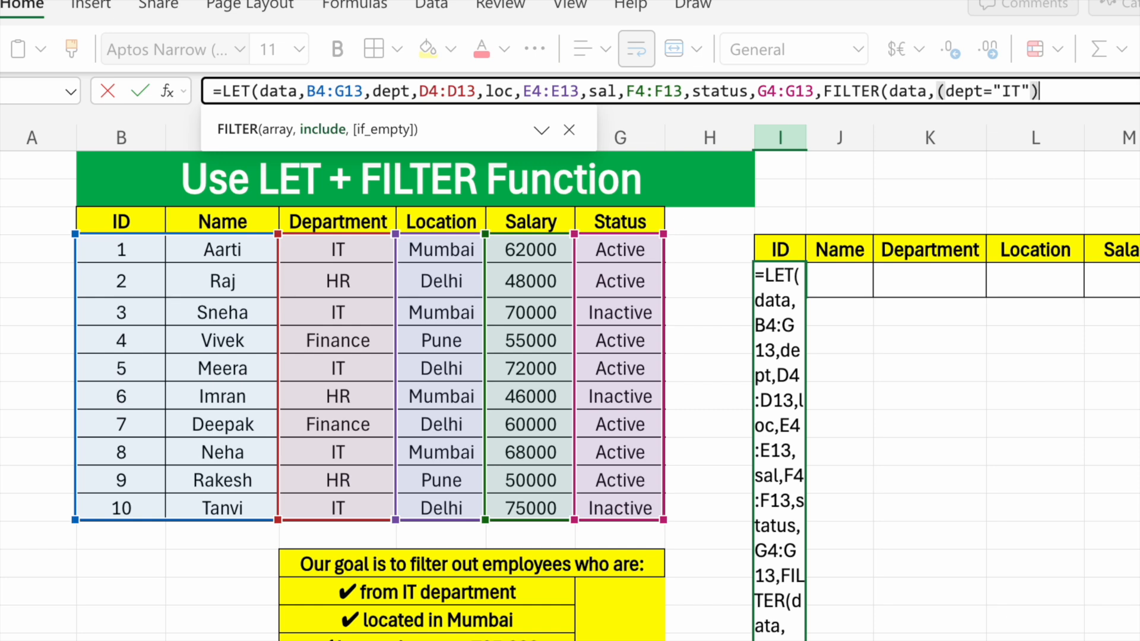
{"action": "type", "text": "*"}
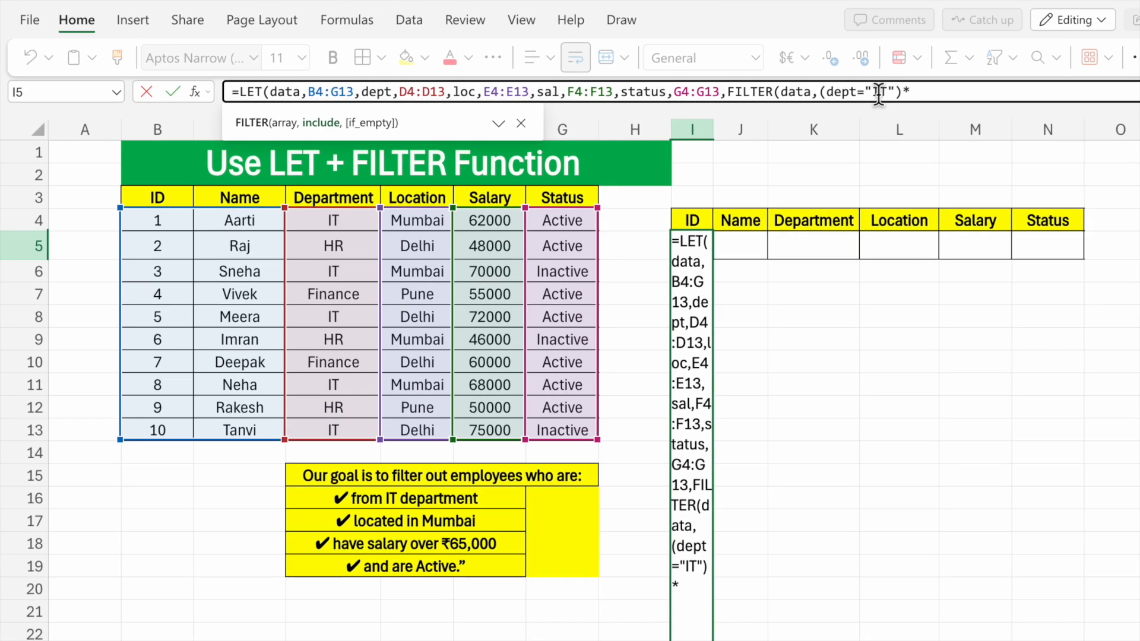
- Multiply the FILTER include argument by a second condition, (loc="Mumbai")
{"action": "key", "text": "alt"}
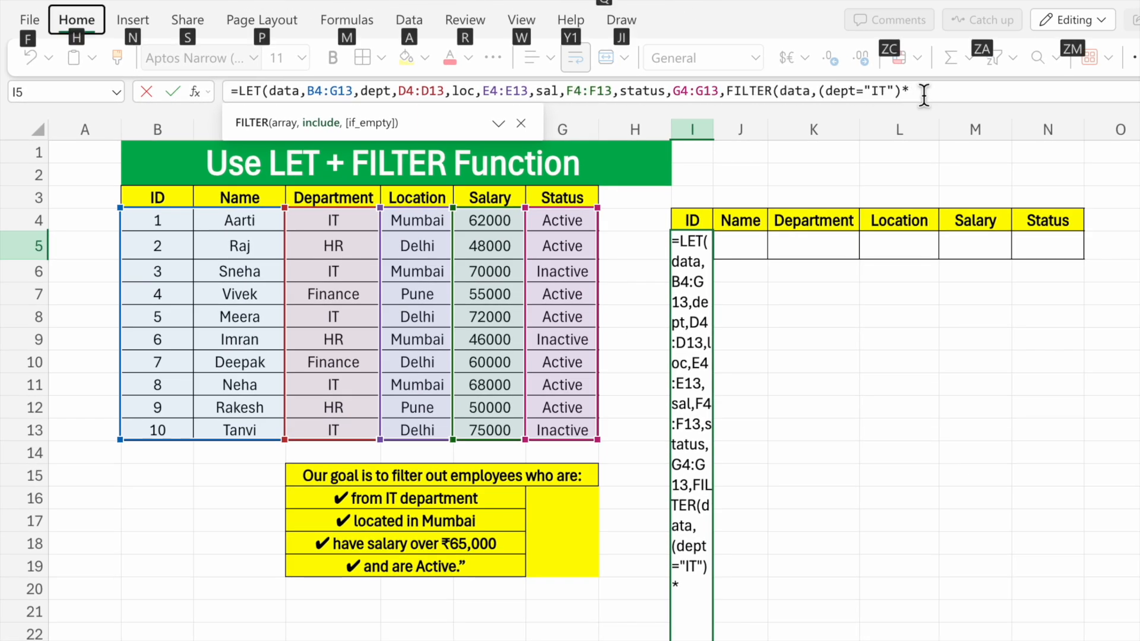
{"action": "left_click", "coordinate": [923, 94]}
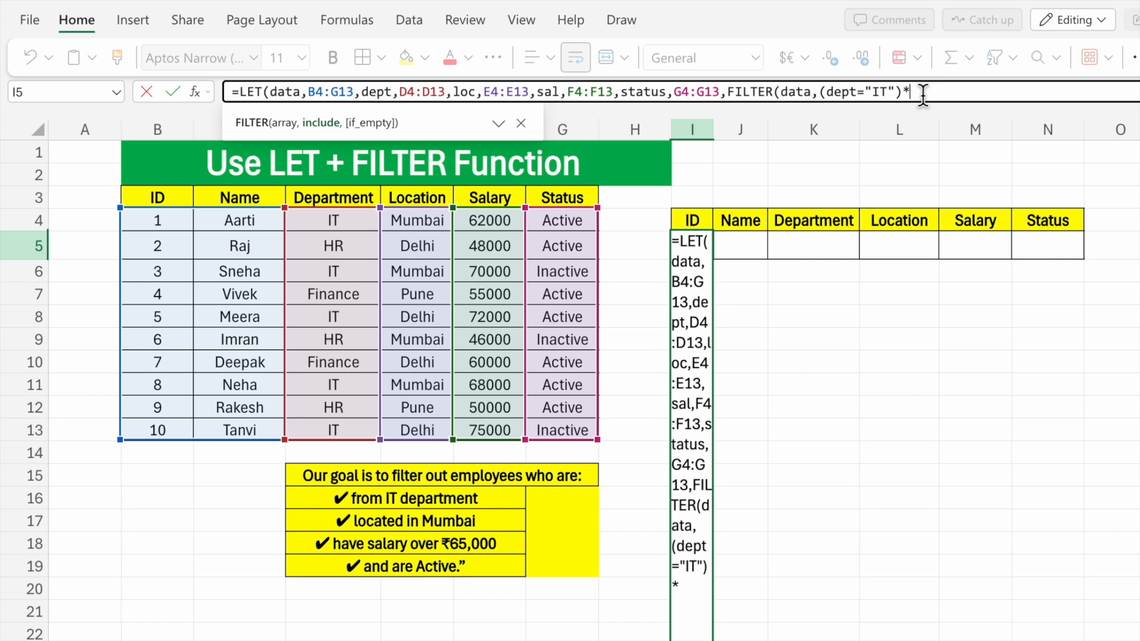
{"action": "type", "text": "("}
{"action": "type", "text": "loc"}
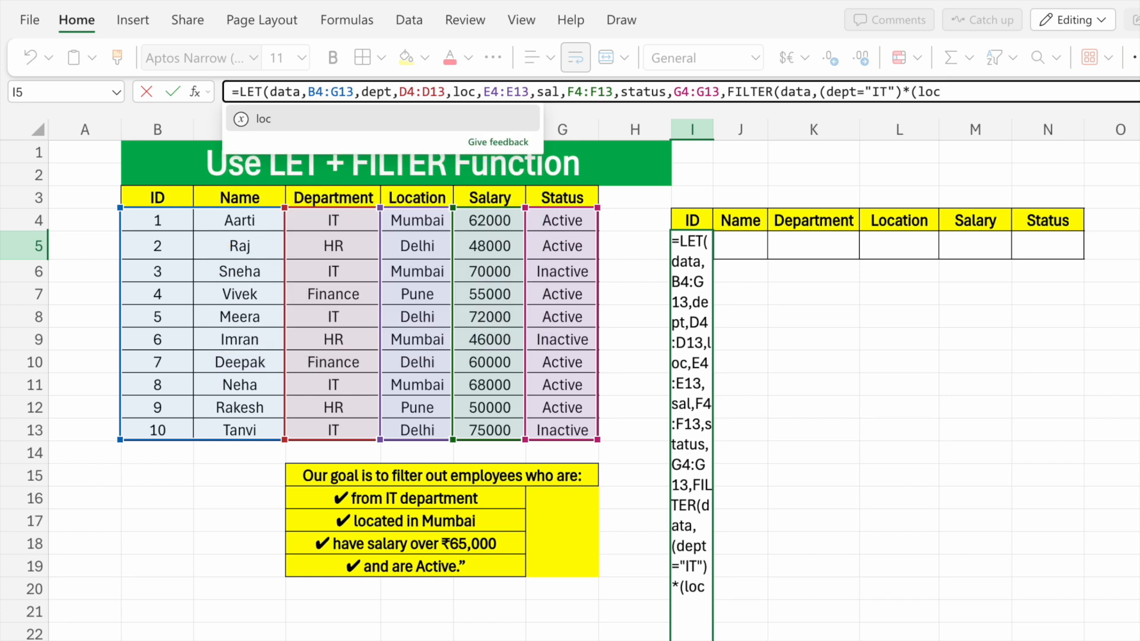
{"action": "type", "text": "+"}
{"action": "key", "text": "BackSpace"}
{"action": "type", "text": "=\"Mumbai"}
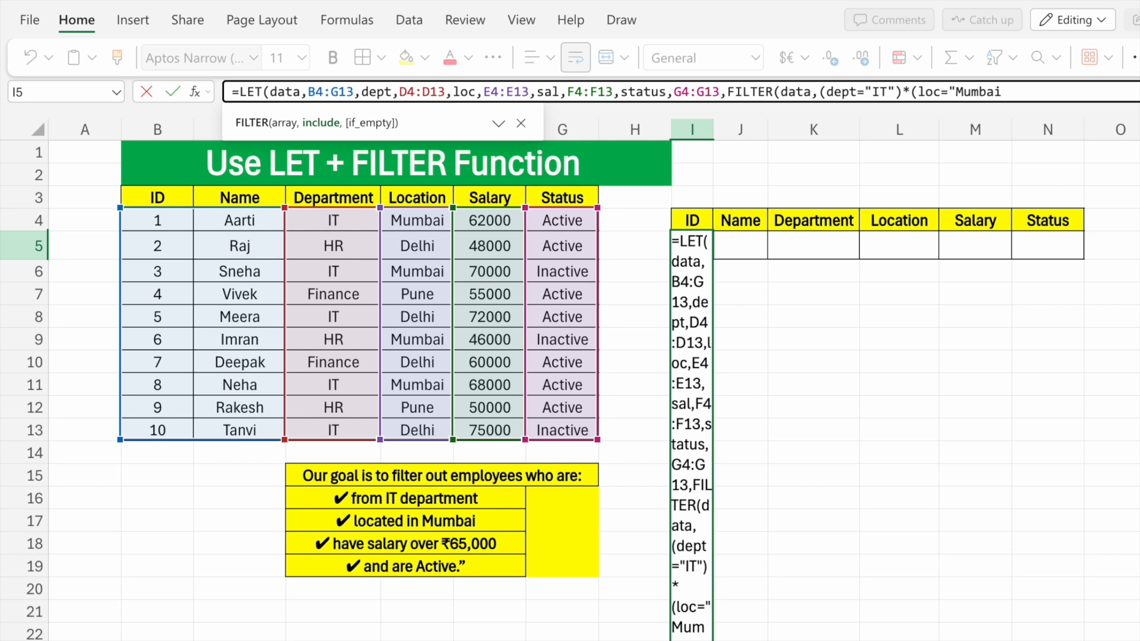
{"action": "type", "text": "\")*(sal"}
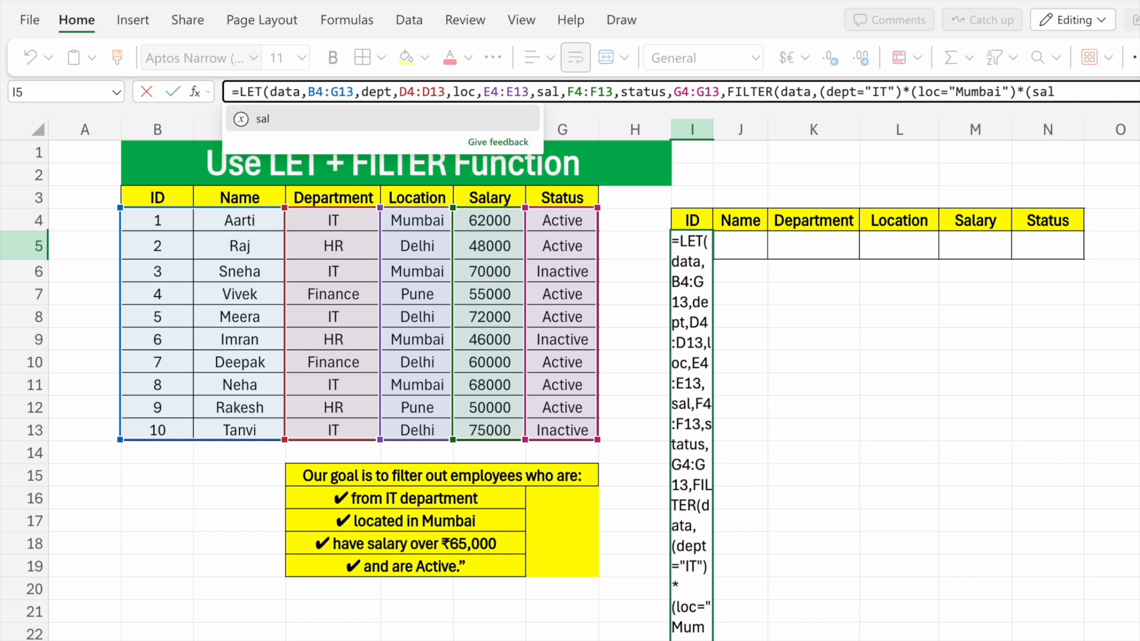
- Multiply the FILTER include argument by a third condition, (sal>65000)
{"action": "type", "text": "."}
{"action": "key", "text": "BackSpace"}
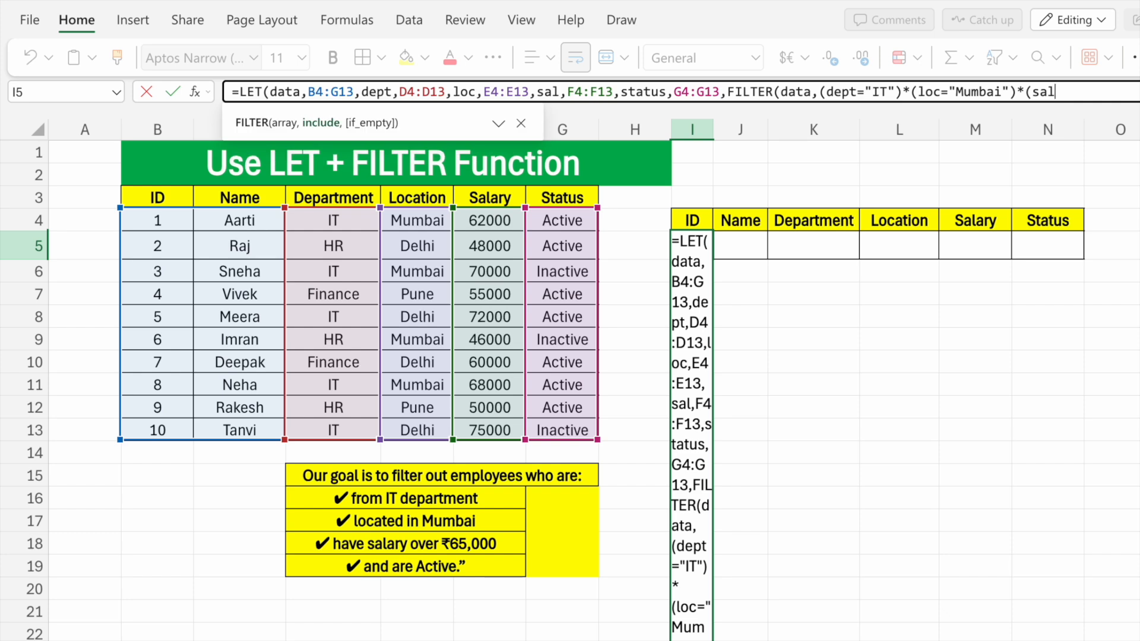
{"action": "type", "text": ">65000)*sta"}
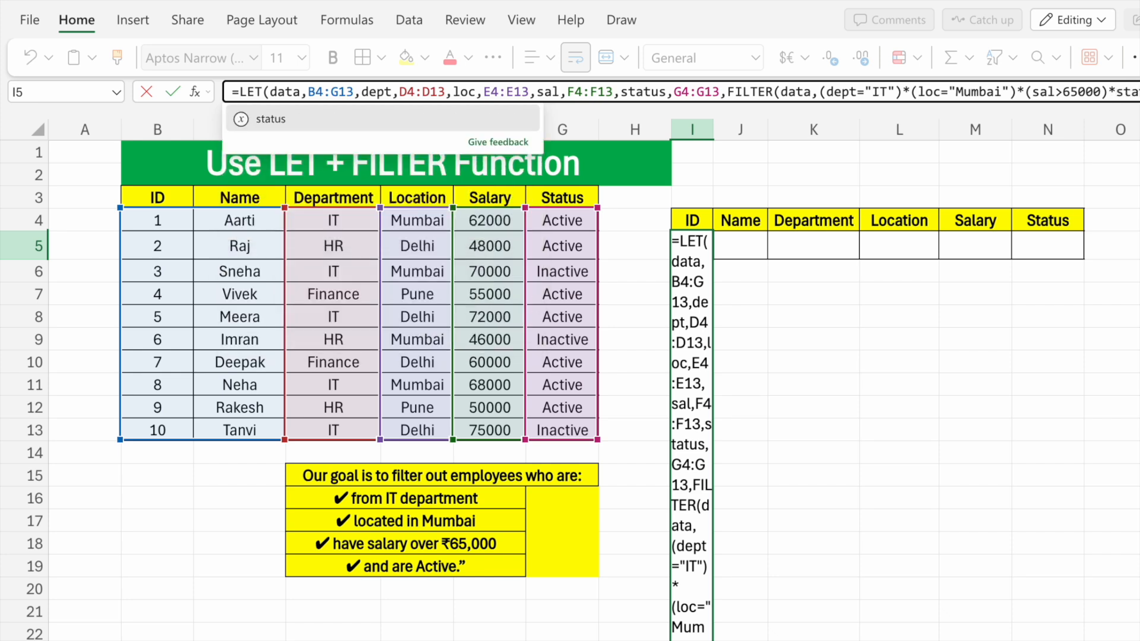
{"action": "type", "text": "tus"}
- Begin a fourth multiplied factor in the include argument with the name status, preceded by an opening parenthesis
{"action": "key", "text": "alt"}
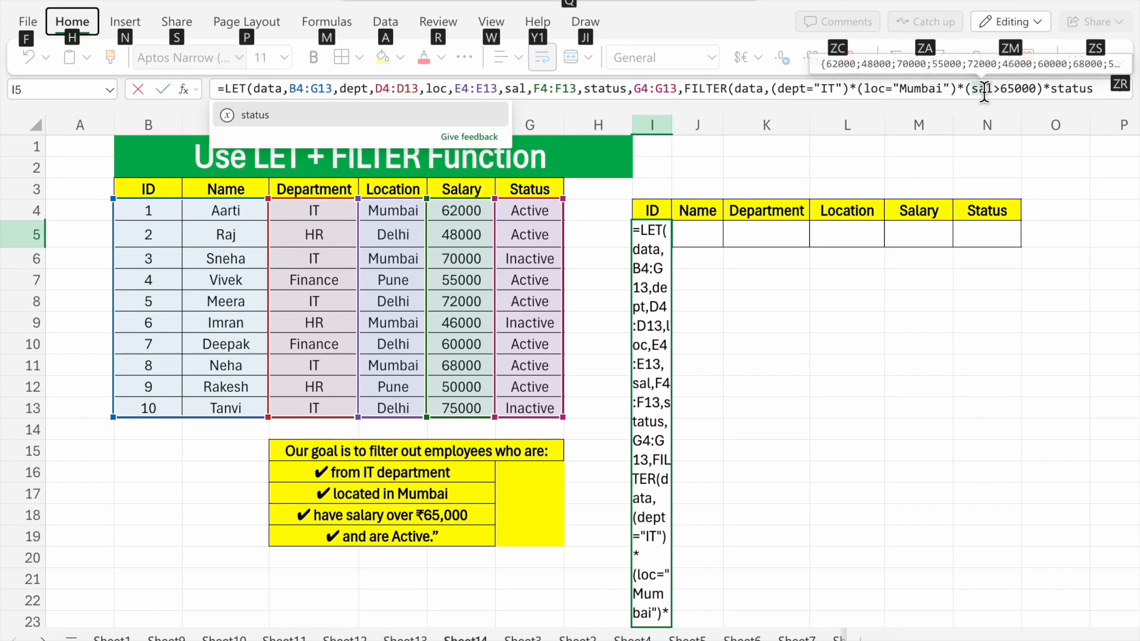
{"action": "key", "text": "alt"}
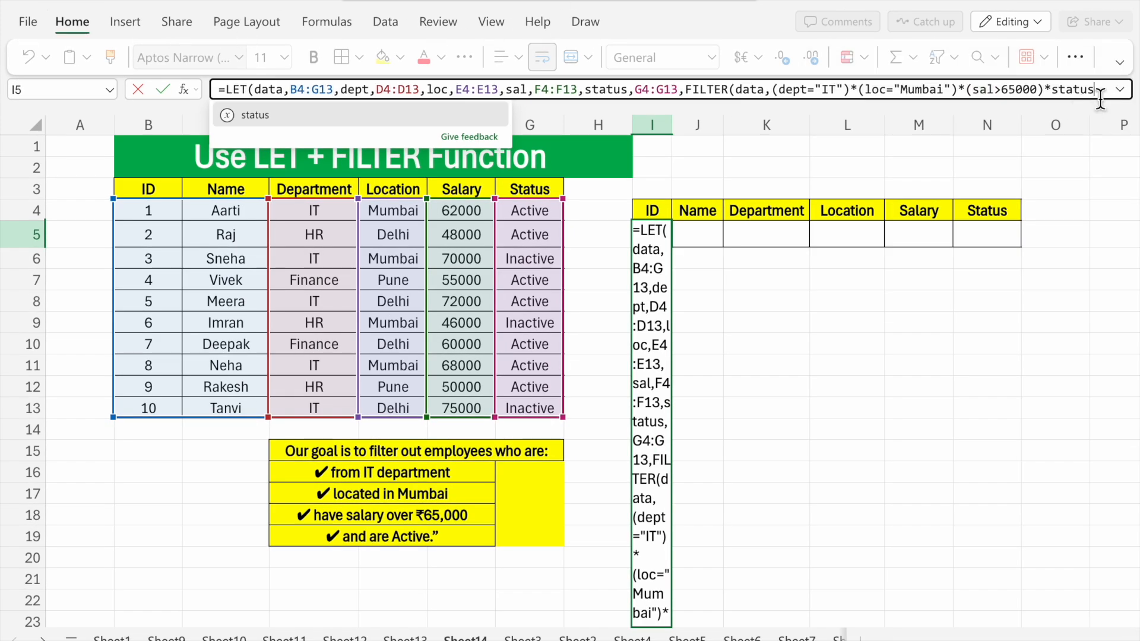
{"action": "left_click", "coordinate": [1059, 96]}
{"action": "left_click", "coordinate": [1052, 93]}
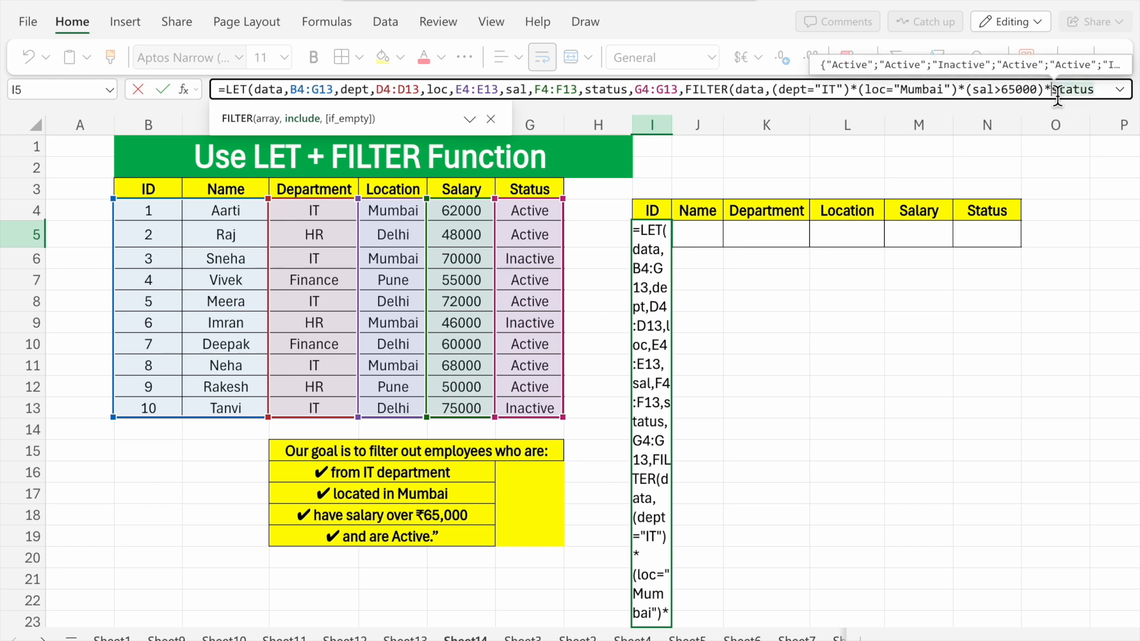
{"action": "type", "text": "("}
{"action": "left_click", "coordinate": [1104, 91]}
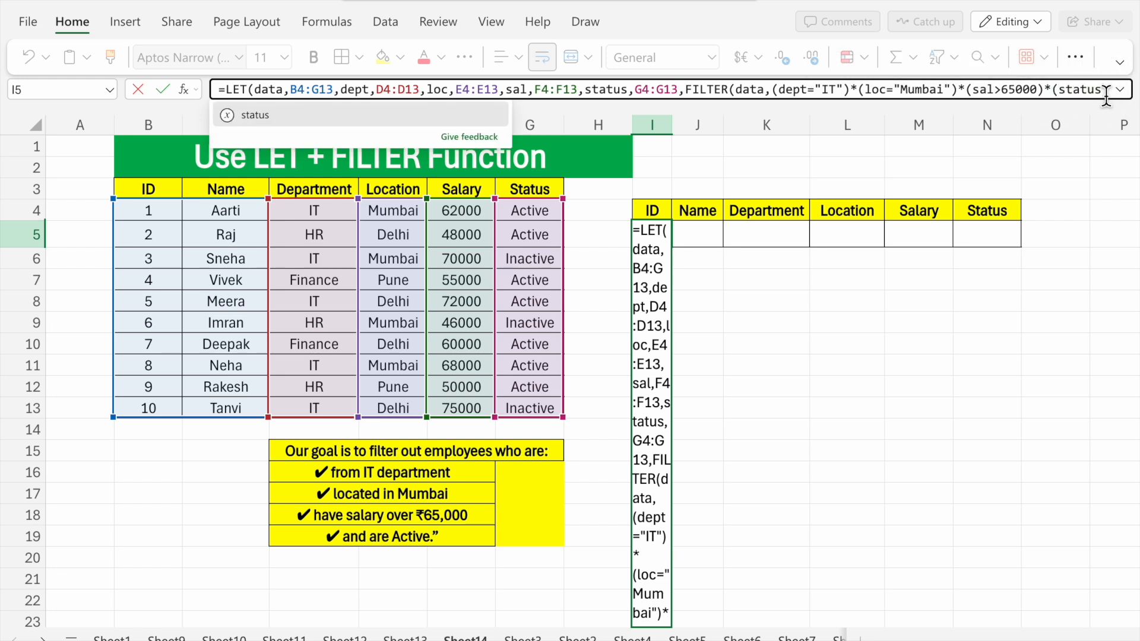
- Complete the status condition in the include argument so it reads (status="Active")
{"action": "type", "text": "*"}
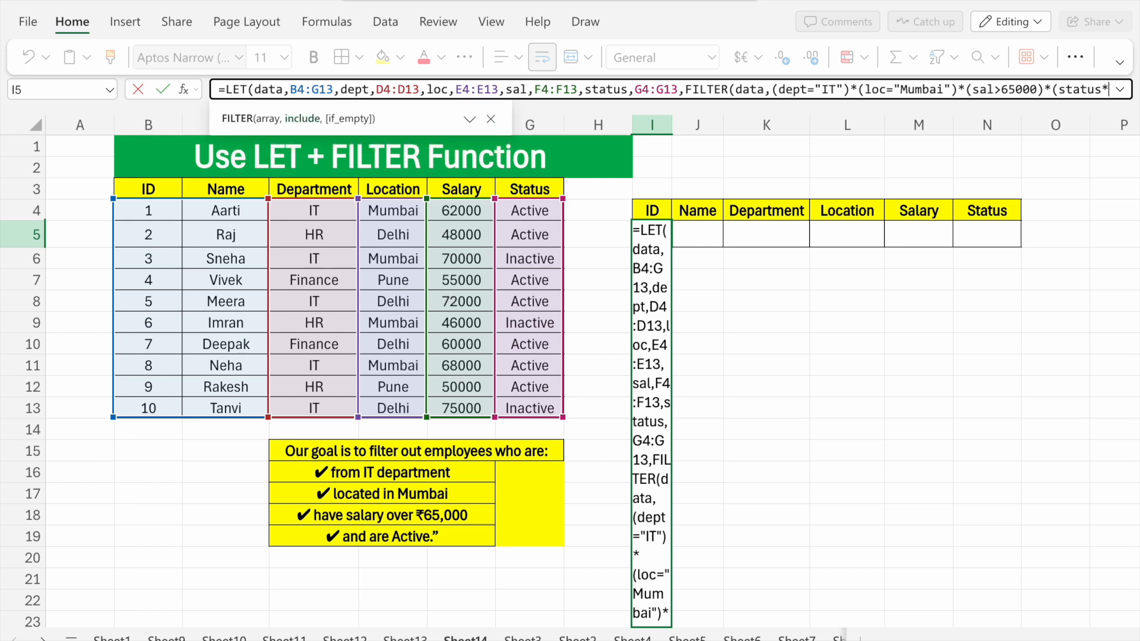
{"action": "key", "text": "BackSpace"}
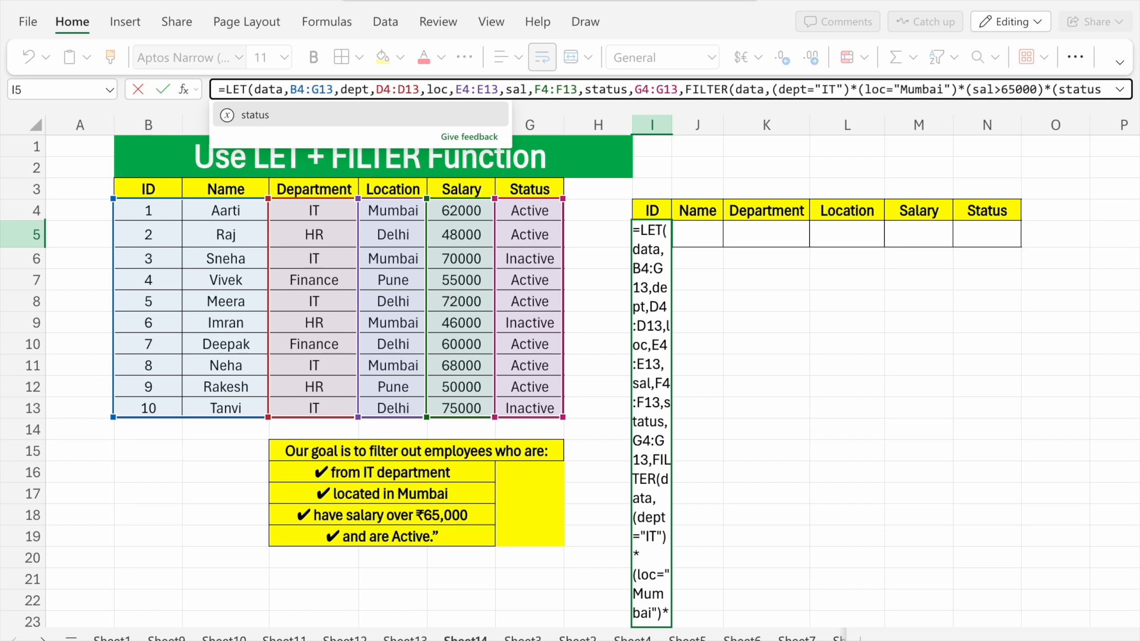
{"action": "type", "text": "="}
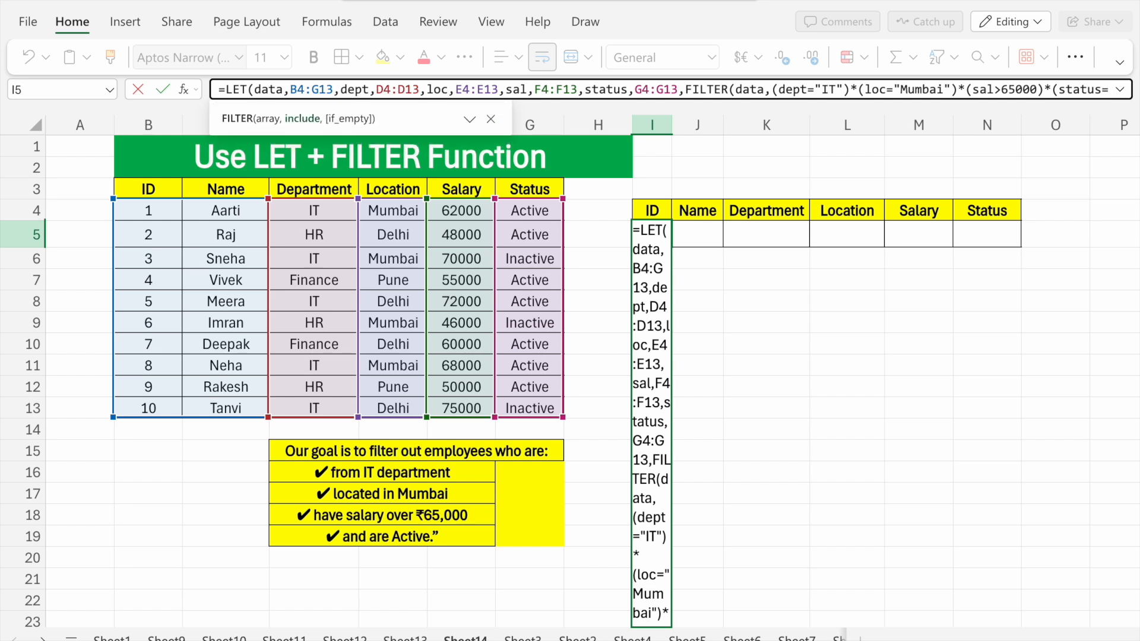
{"action": "type", "text": "\"Active"}
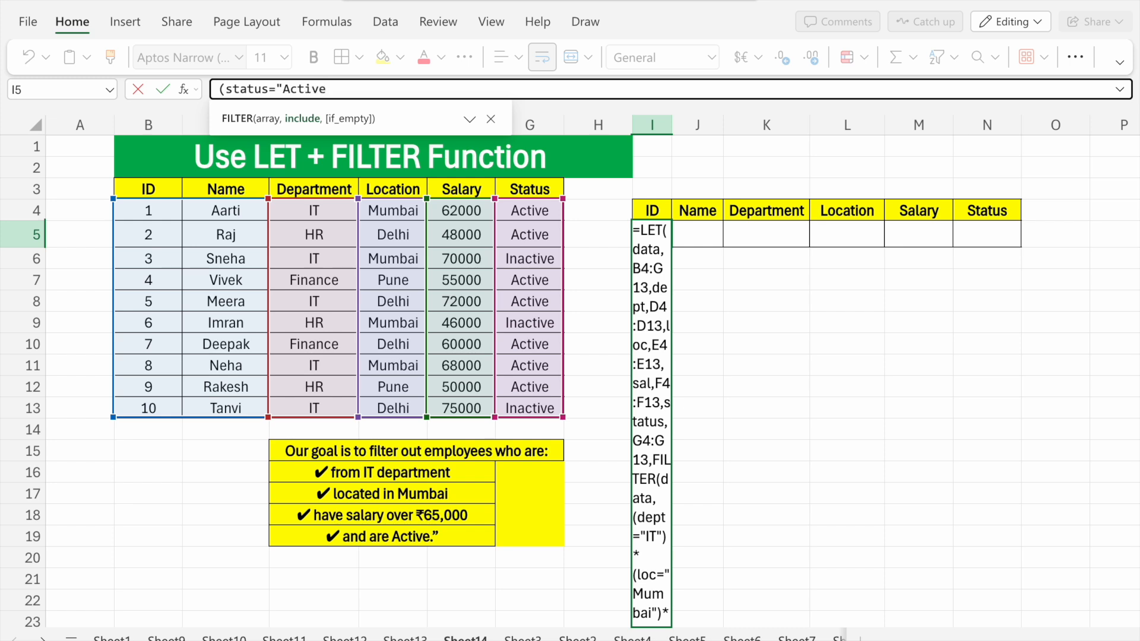
{"action": "type", "text": "\"))"}
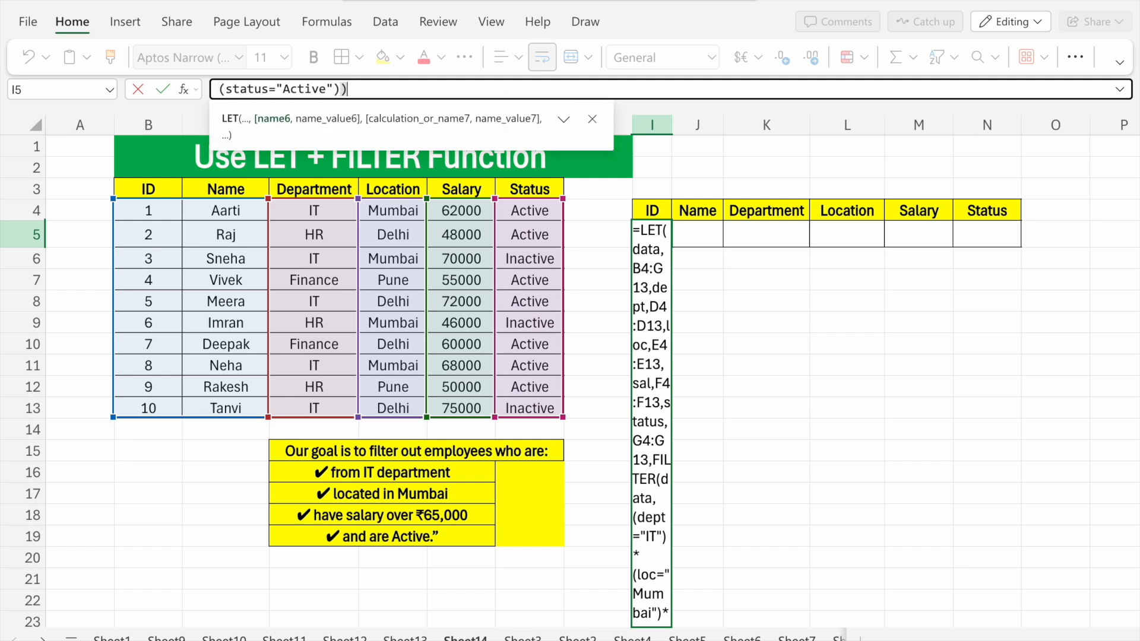
{"action": "type", "text": ")"}
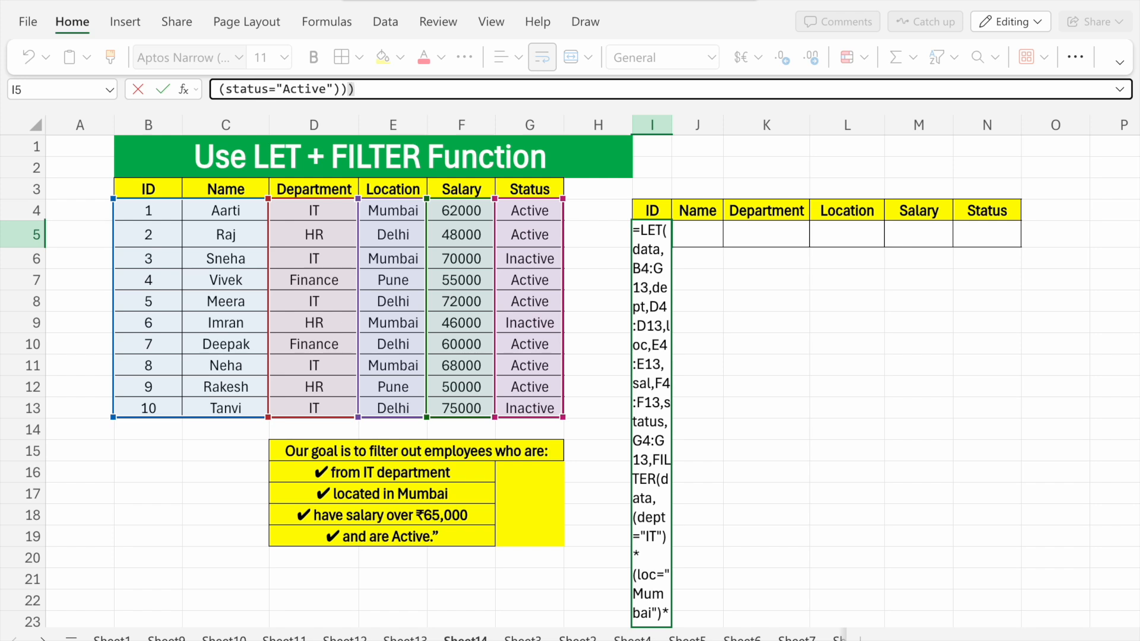
- Close the FILTER and LET functions and commit the formula in I5
{"action": "key", "text": "Return"}
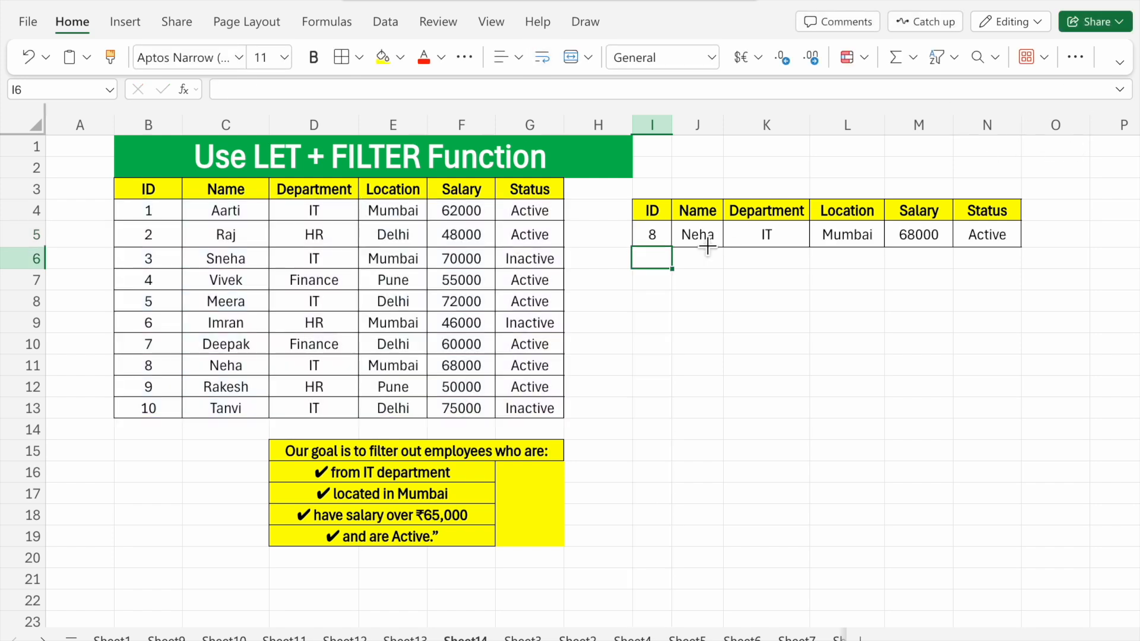
- Check the returned row's ID, department, location, salary and status in I5:N5 against the four filter criteria
{"action": "left_click", "coordinate": [653, 234]}
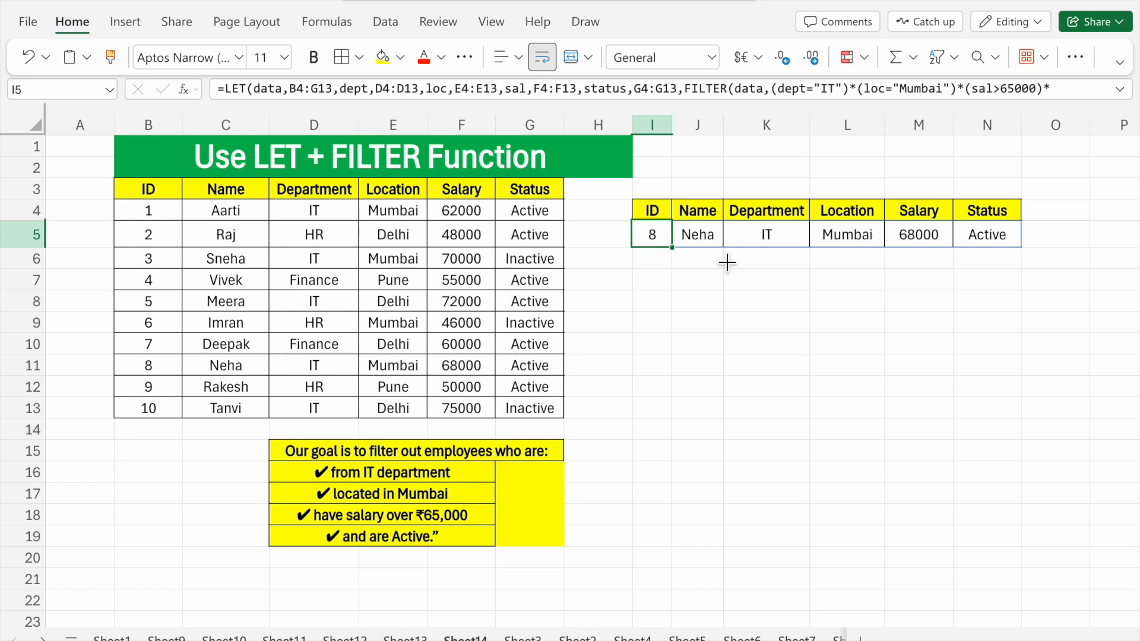
{"action": "left_click", "coordinate": [788, 244]}
{"action": "left_click", "coordinate": [855, 243]}
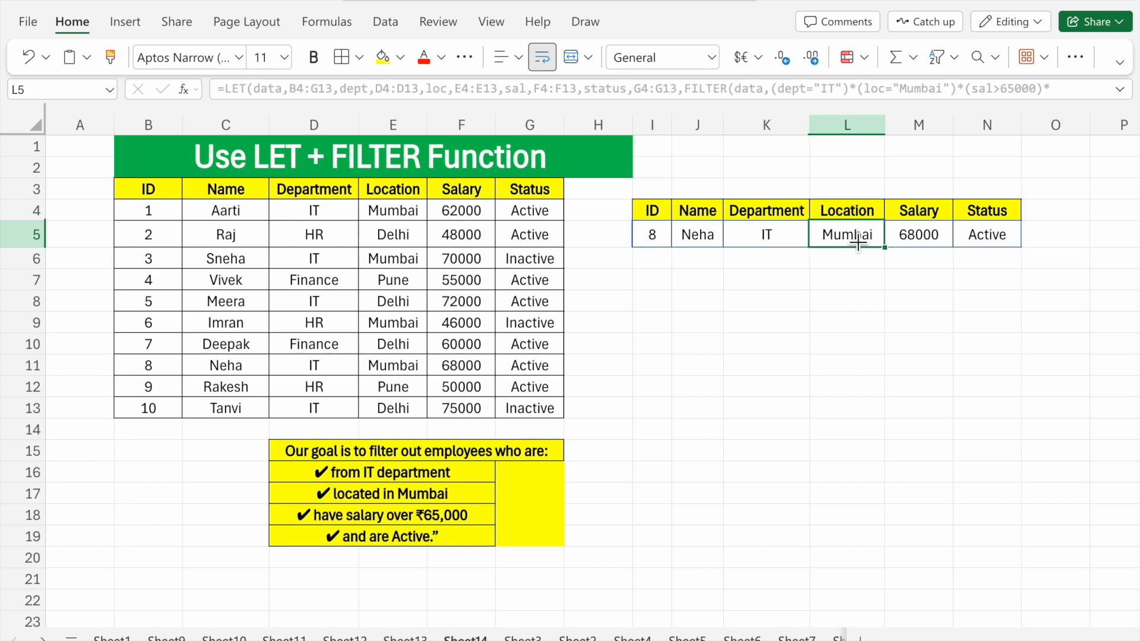
{"action": "left_click", "coordinate": [944, 238]}
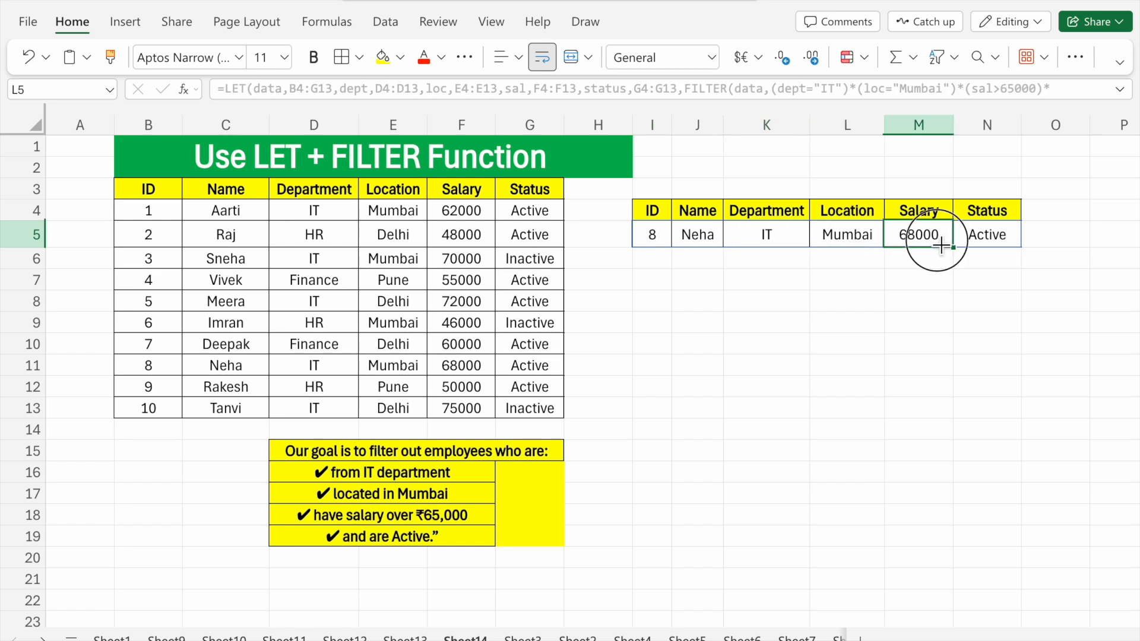
{"action": "left_click", "coordinate": [989, 249]}
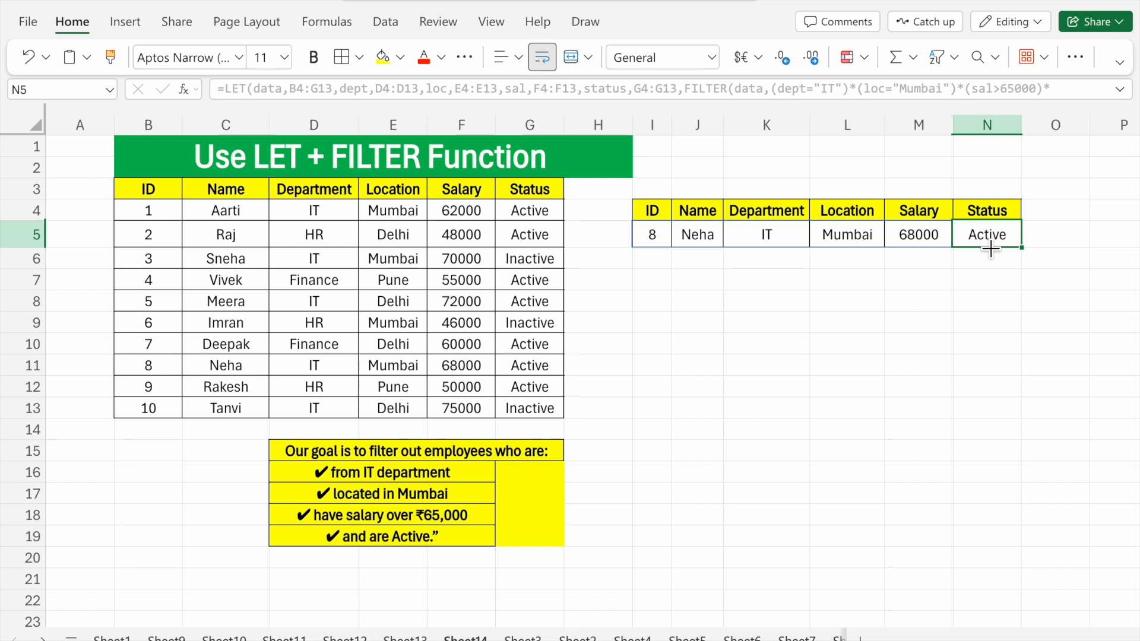